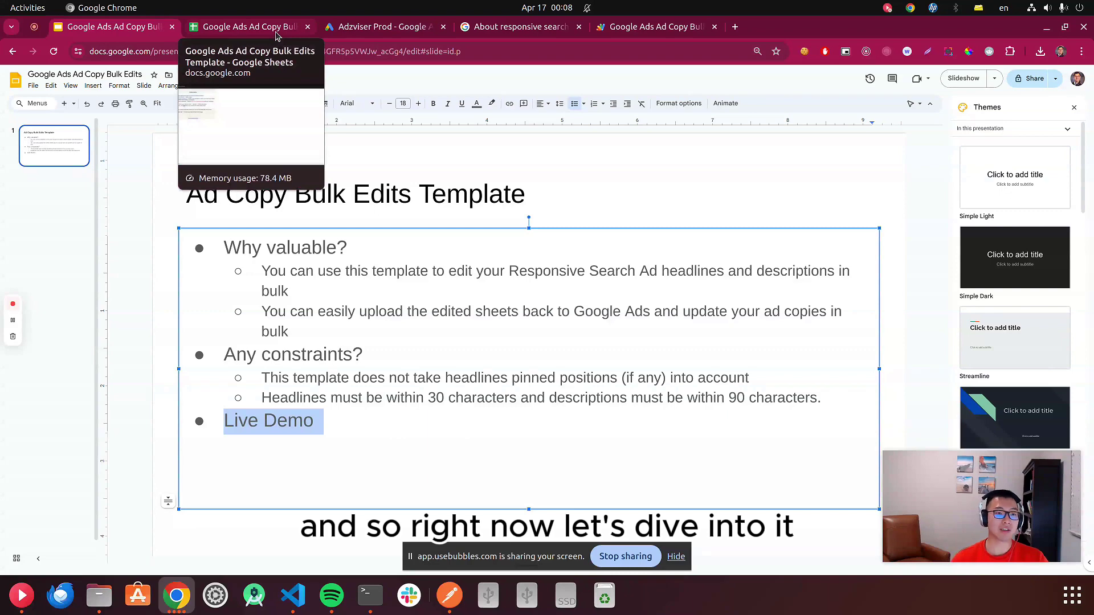
# Step: Create a copy of the Google Ads Ad Copy Bulk Edits Template and rename it "Demo Google Ads Ad Copy Bulk Edits"
pyautogui.click(276, 33)
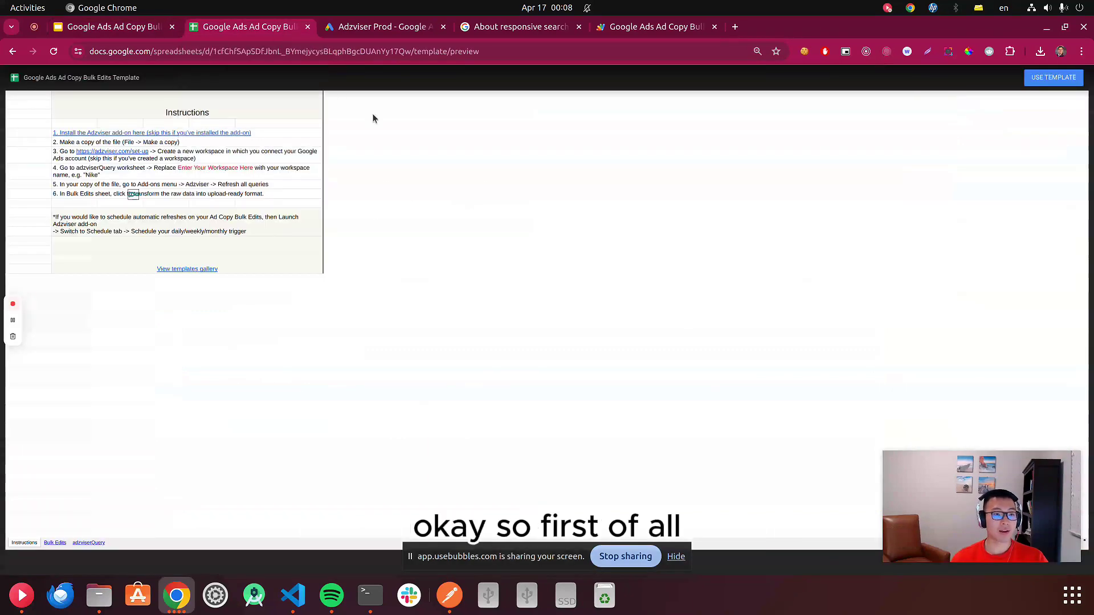
pyautogui.click(1053, 78)
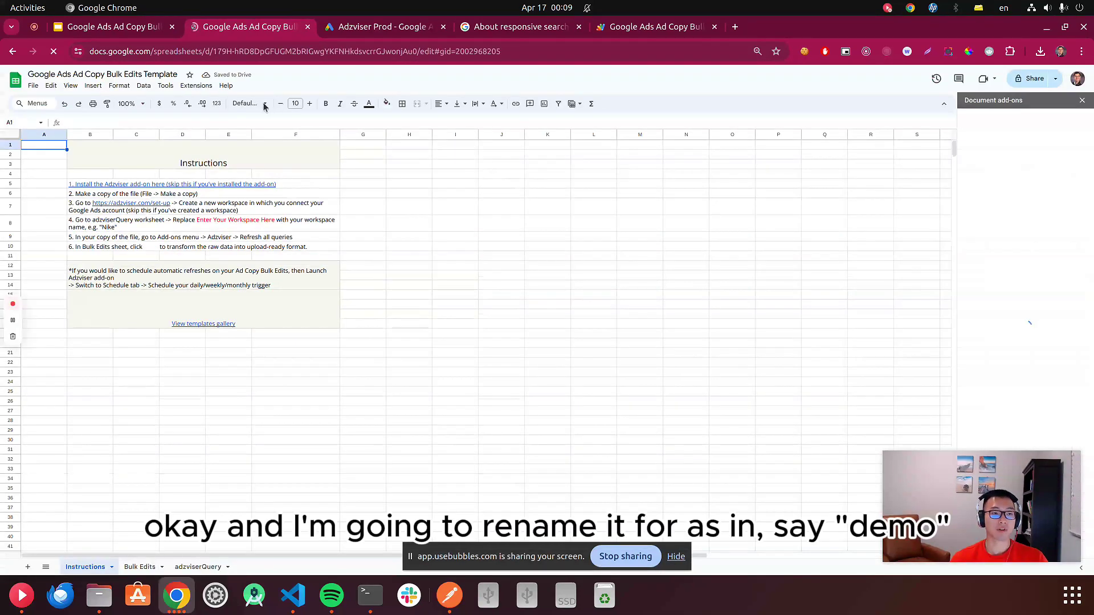
pyautogui.click(174, 75)
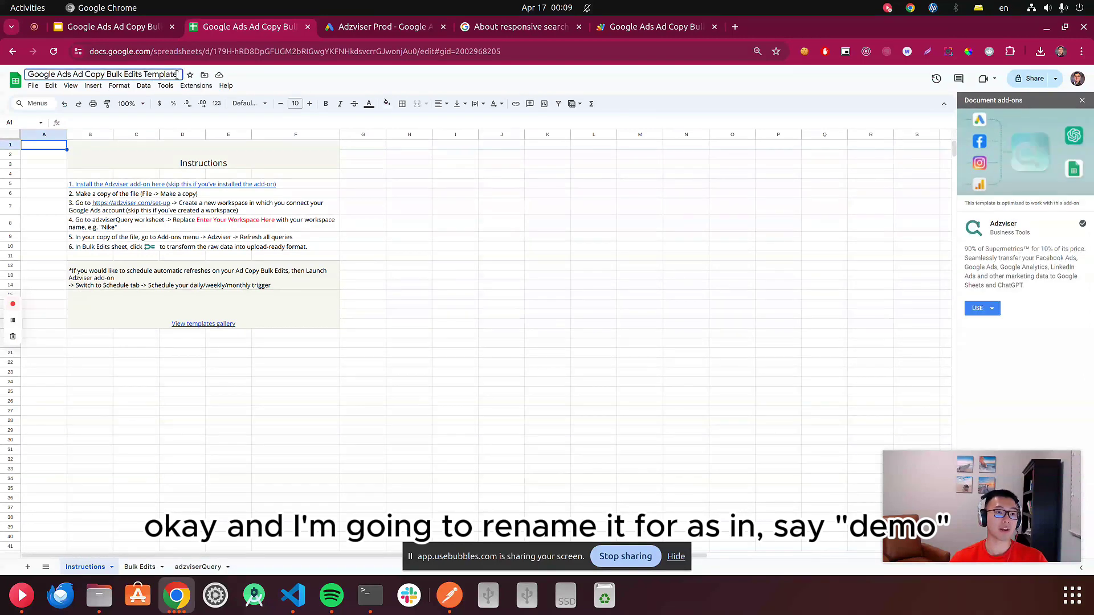
pyautogui.press('BackSpace')
pyautogui.press('BackSpace')
pyautogui.press('BackSpace')
pyautogui.press('BackSpace')
pyautogui.press('BackSpace')
pyautogui.press('BackSpace')
pyautogui.press('BackSpace')
pyautogui.press('BackSpace')
pyautogui.press('BackSpace')
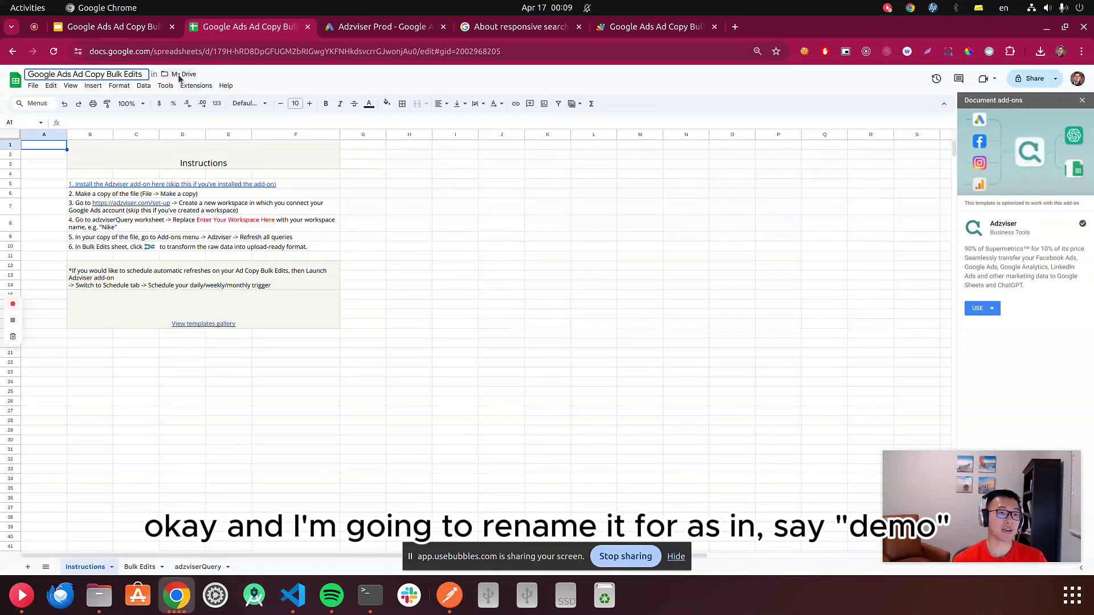
pyautogui.press('Home')
pyautogui.write('Demo')
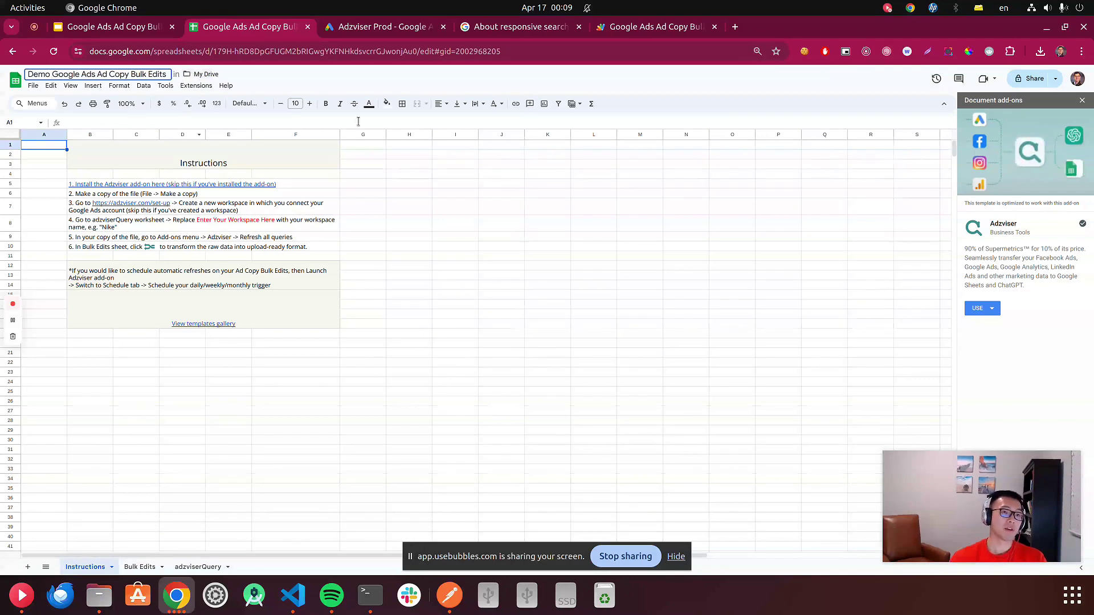
pyautogui.press('Return')
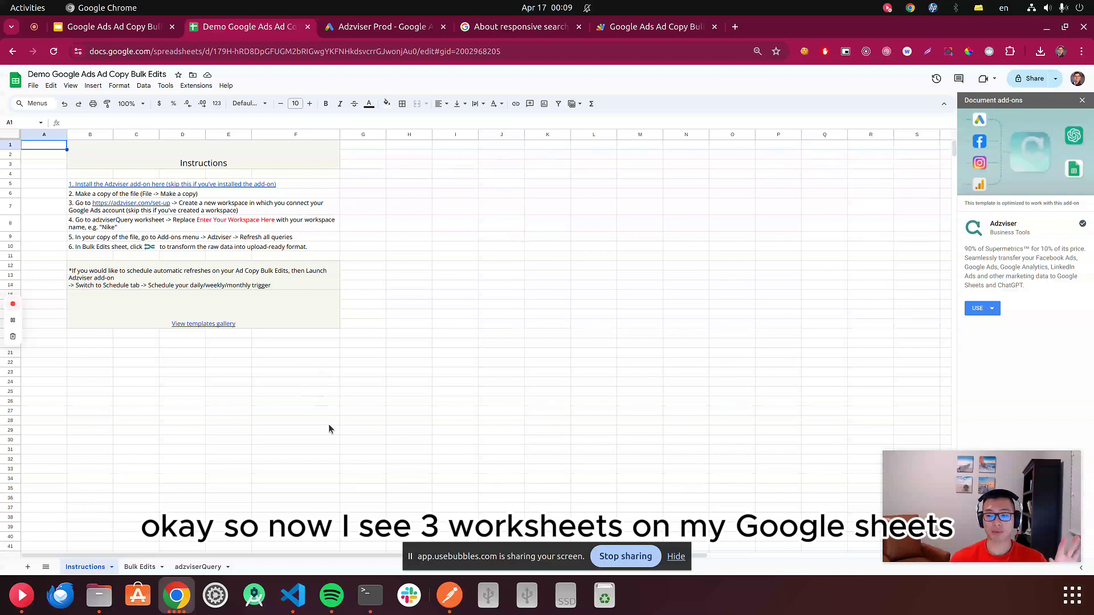
# Step: Look through the Bulk Edits and adzviserQuery worksheets and highlight the workspace name placeholder in cell A2
pyautogui.click(141, 567)
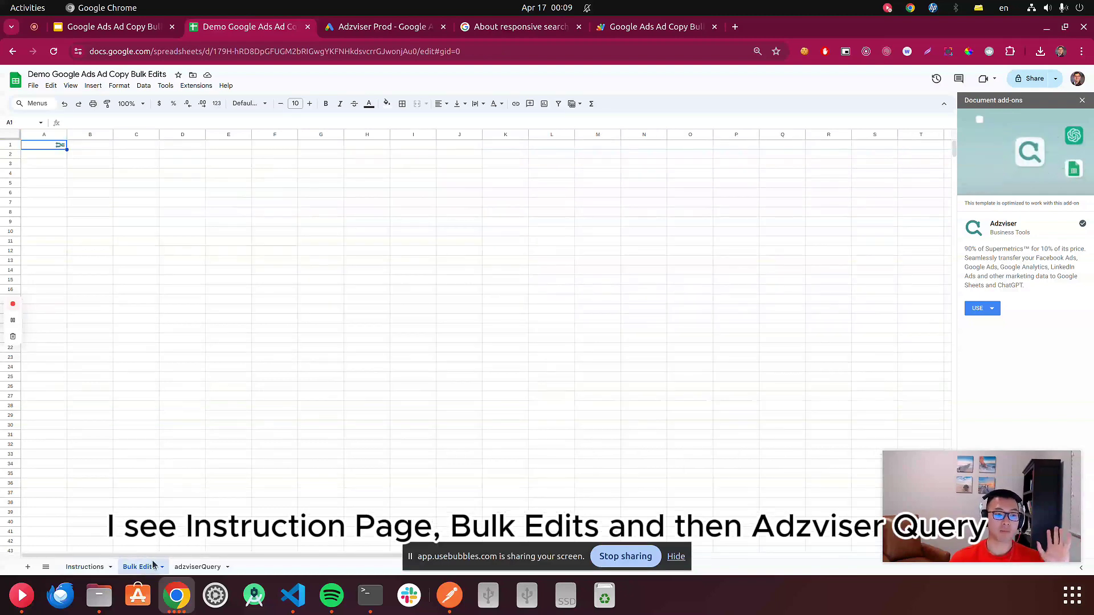
pyautogui.click(187, 567)
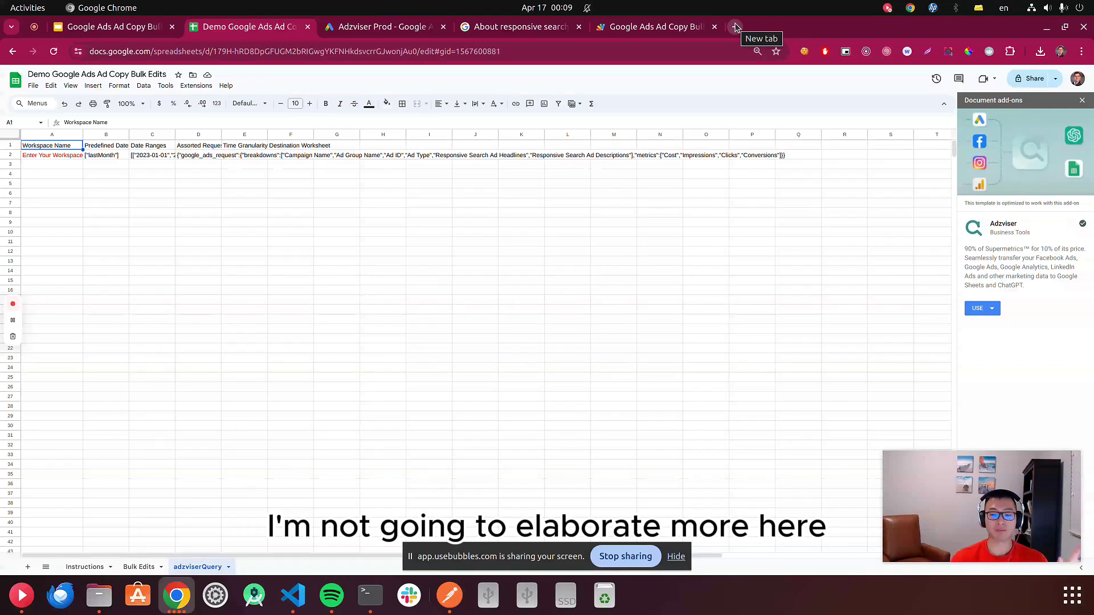
pyautogui.click(67, 152)
pyautogui.tripleClick(67, 152)
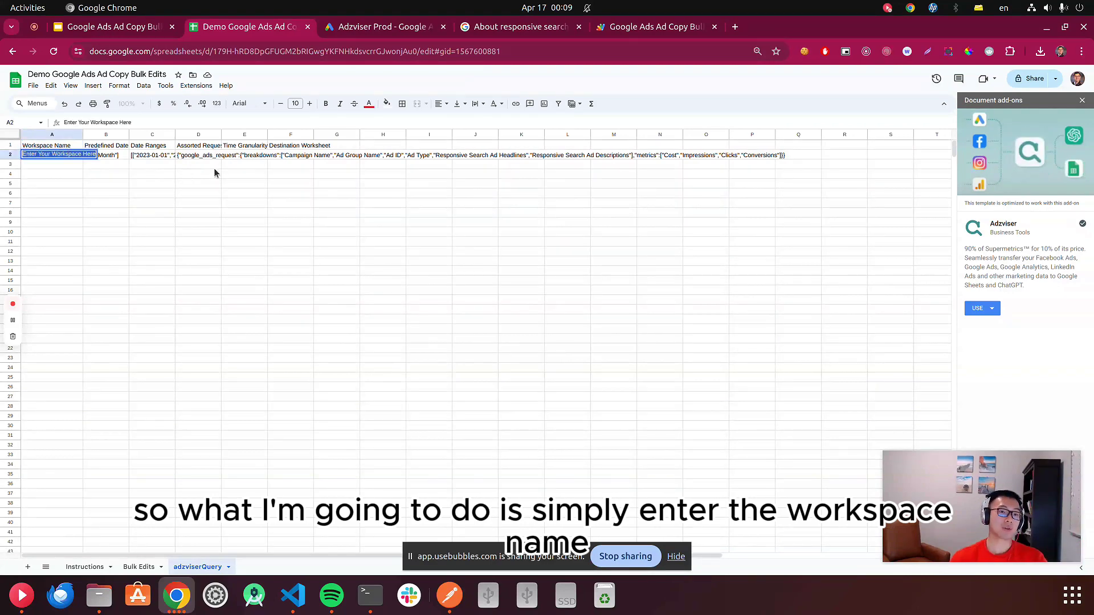
# Step: Open adzviser.com/set-up in a new browser tab and check the Adzviser workspace and its connected Google Ads account
pyautogui.click(735, 27)
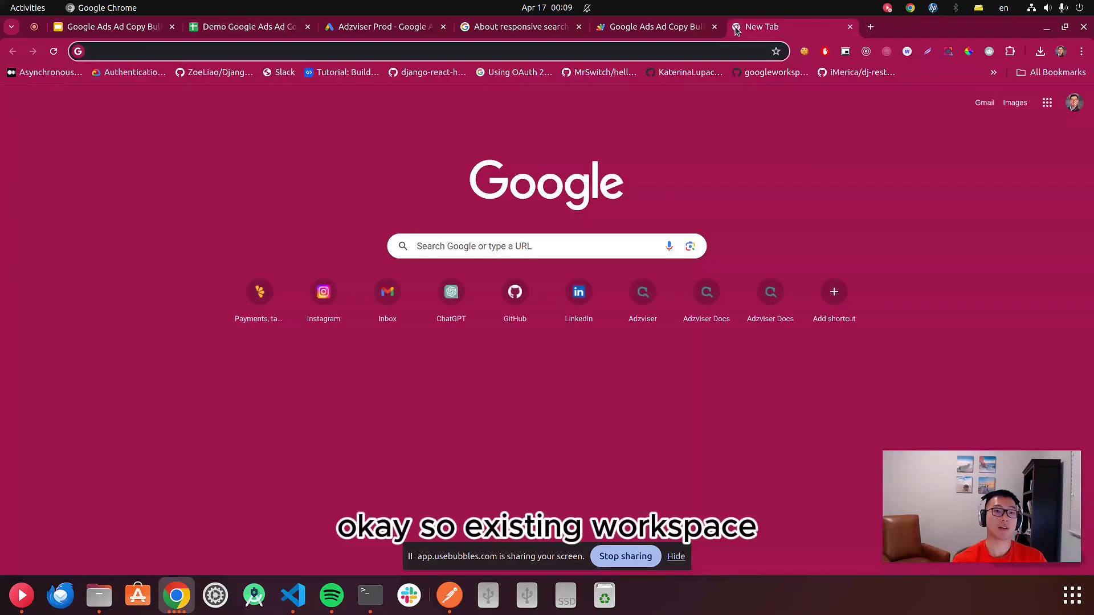
pyautogui.write('adzviser.com/s')
pyautogui.press('Return')
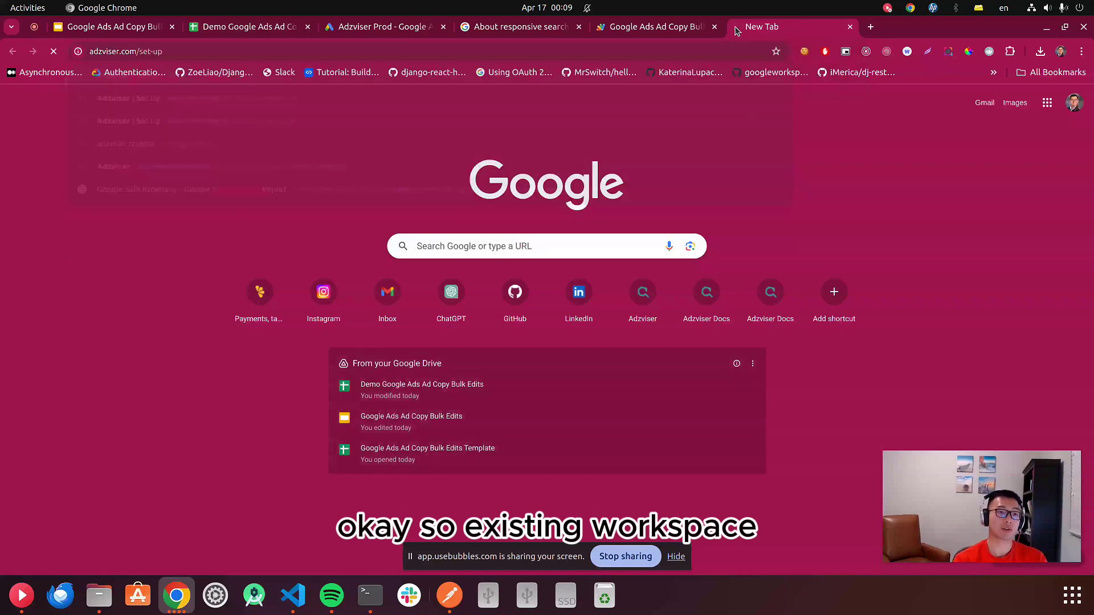
pyautogui.scroll(-3, 575, 207)
pyautogui.scroll(3, 524, 232)
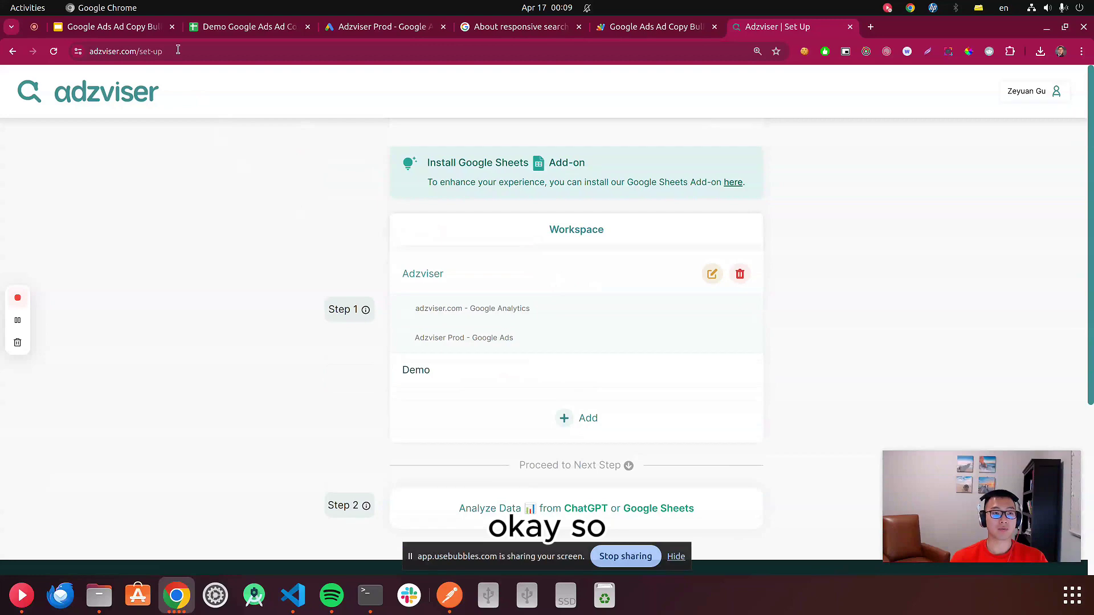
pyautogui.click(249, 27)
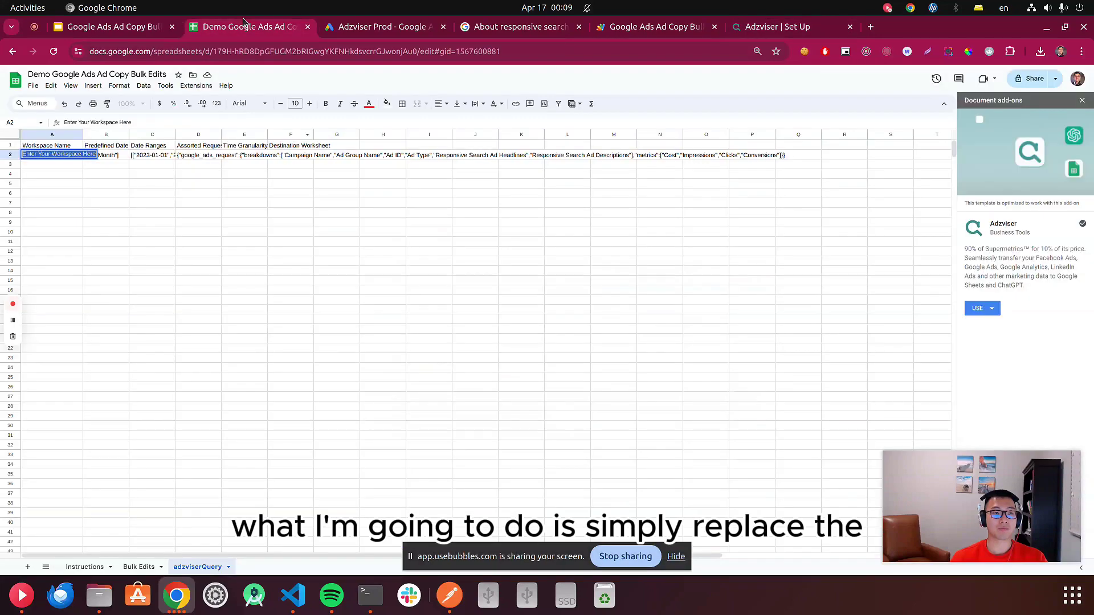
pyautogui.click(41, 158)
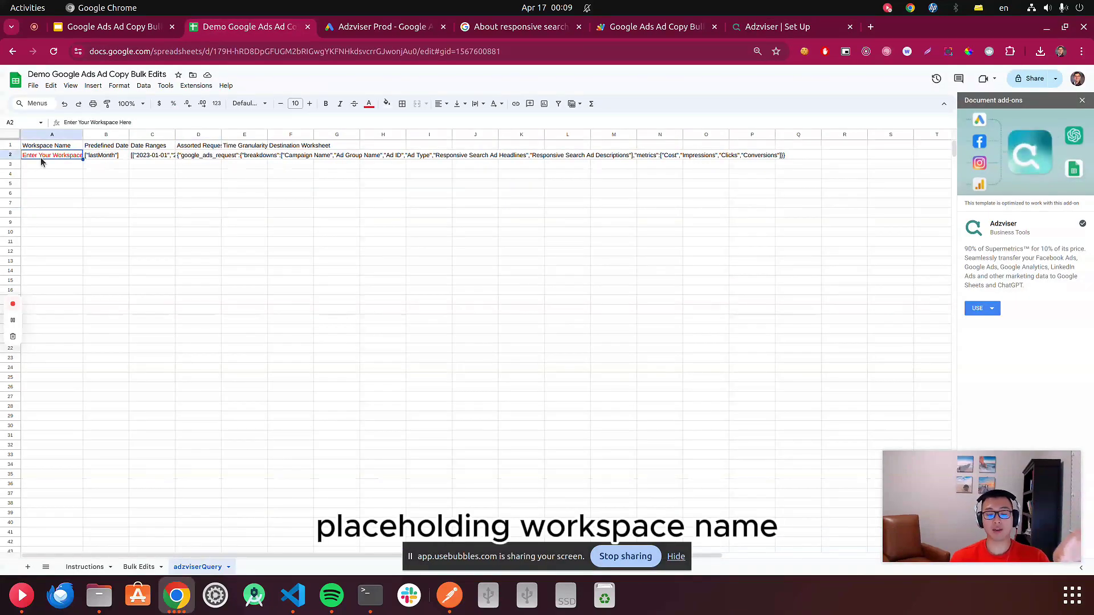
pyautogui.click(754, 27)
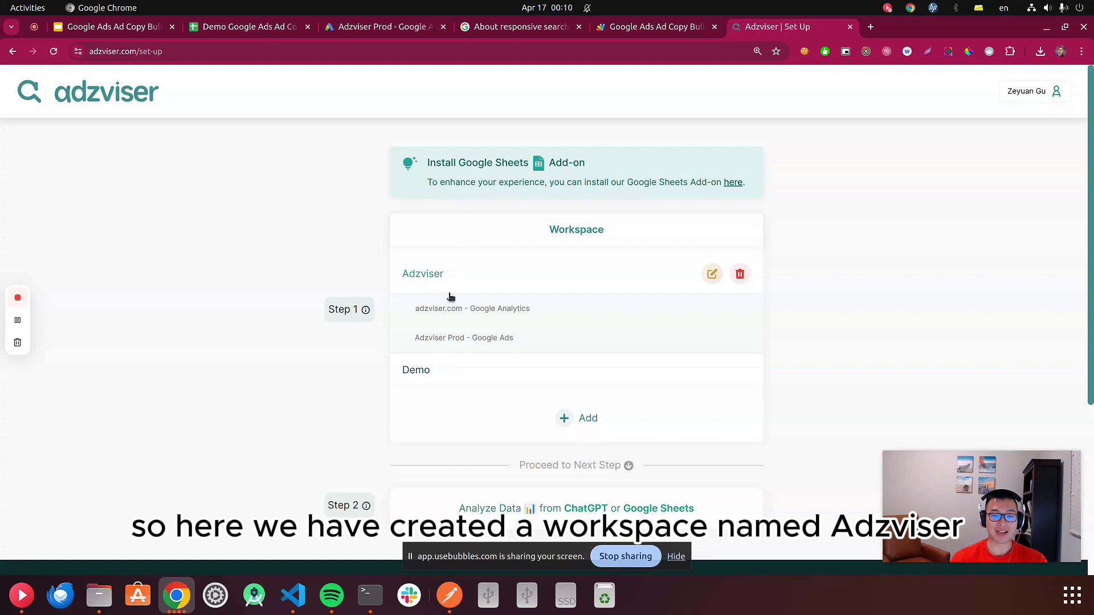
pyautogui.moveTo(426, 310); pyautogui.dragTo(444, 339)
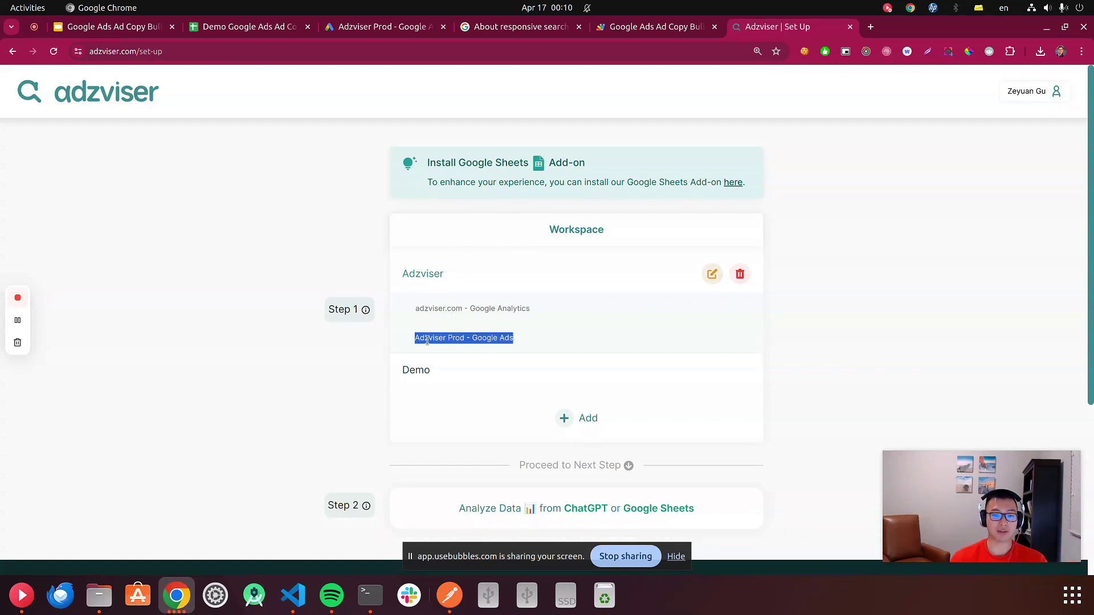
# Step: Replace the workspace name placeholder in cell A2 of the adzviserQuery worksheet with "Adzviser"
pyautogui.click(210, 26)
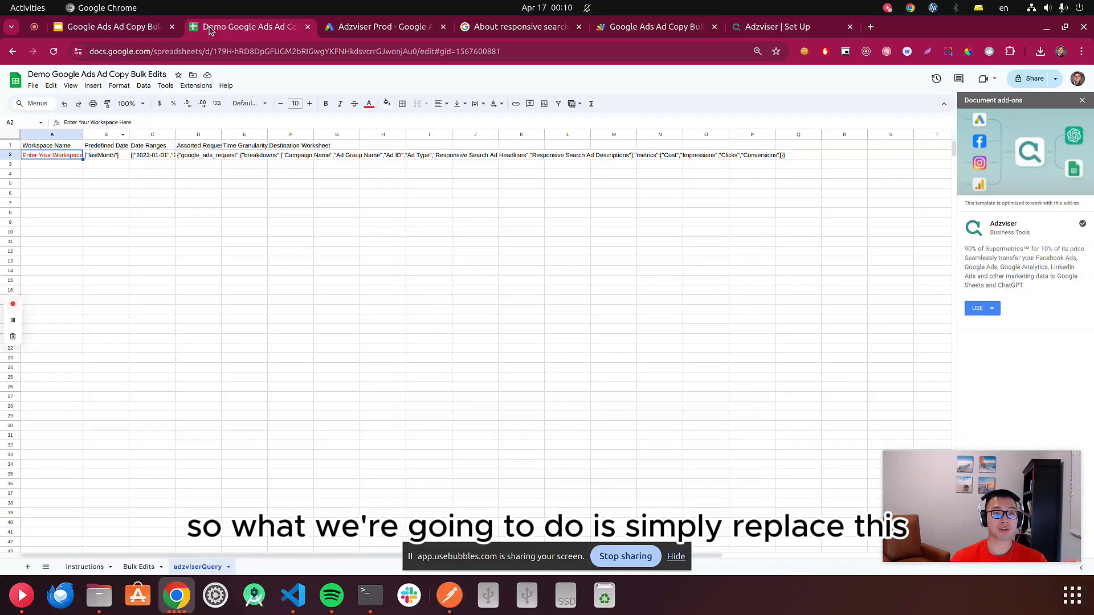
pyautogui.tripleClick(63, 156)
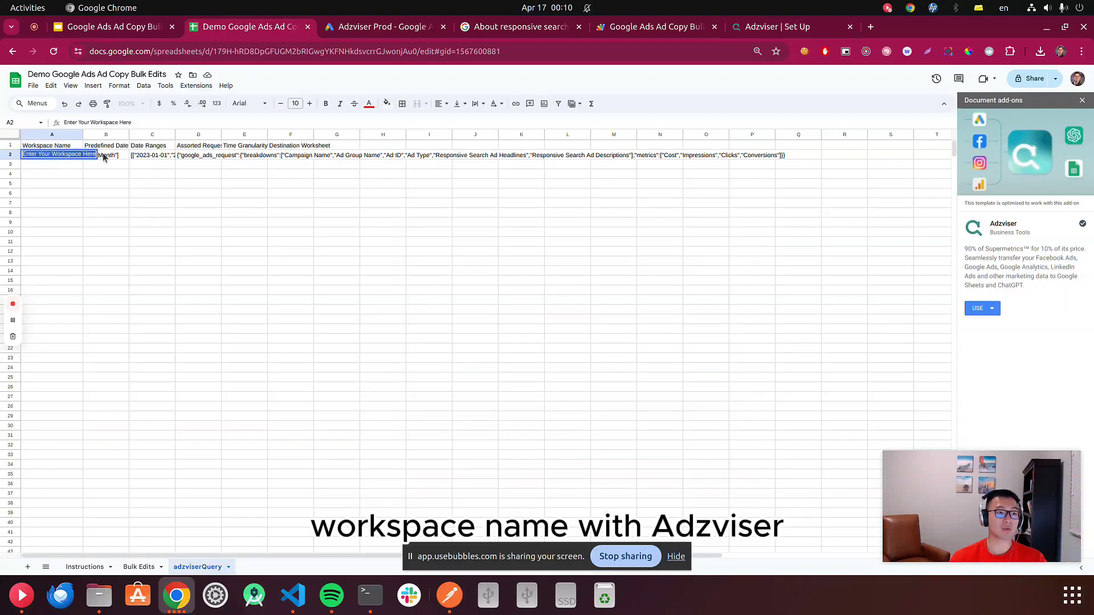
pyautogui.write('Adzvis')
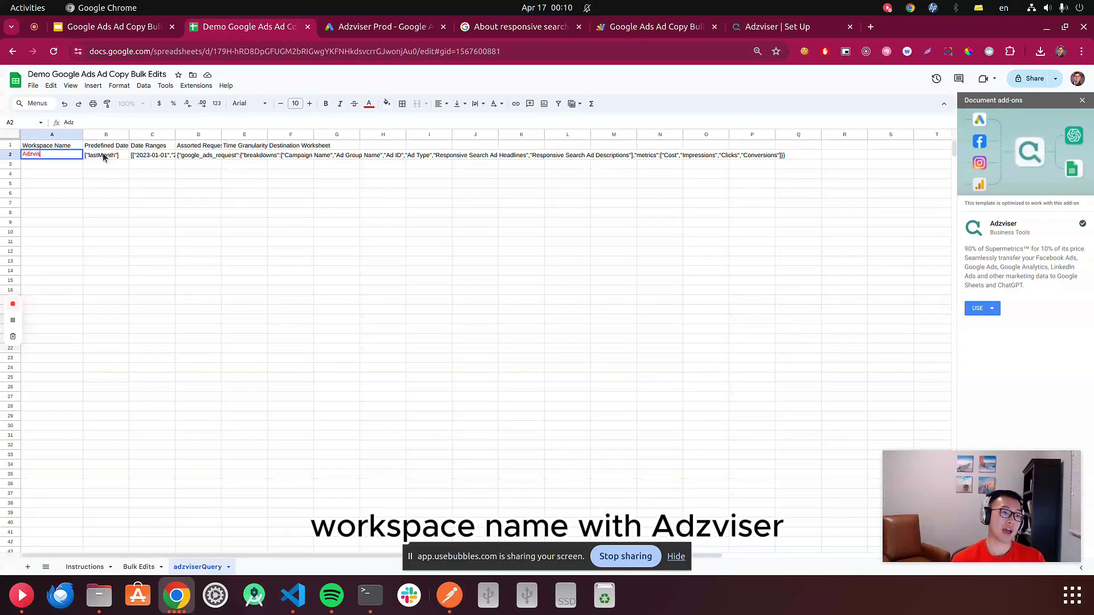
pyautogui.write('er')
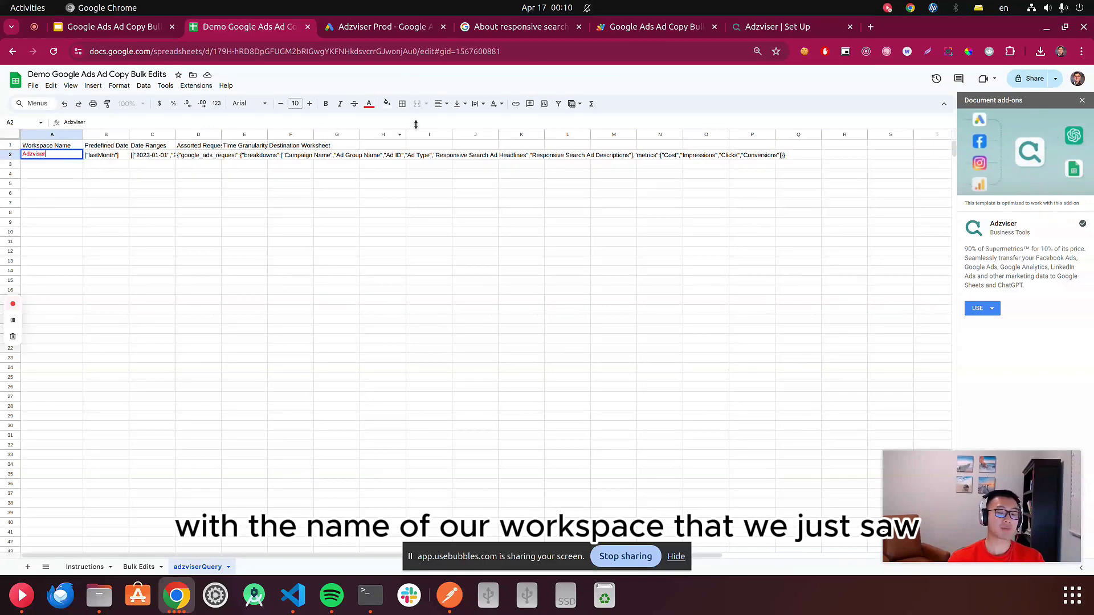
pyautogui.click(798, 26)
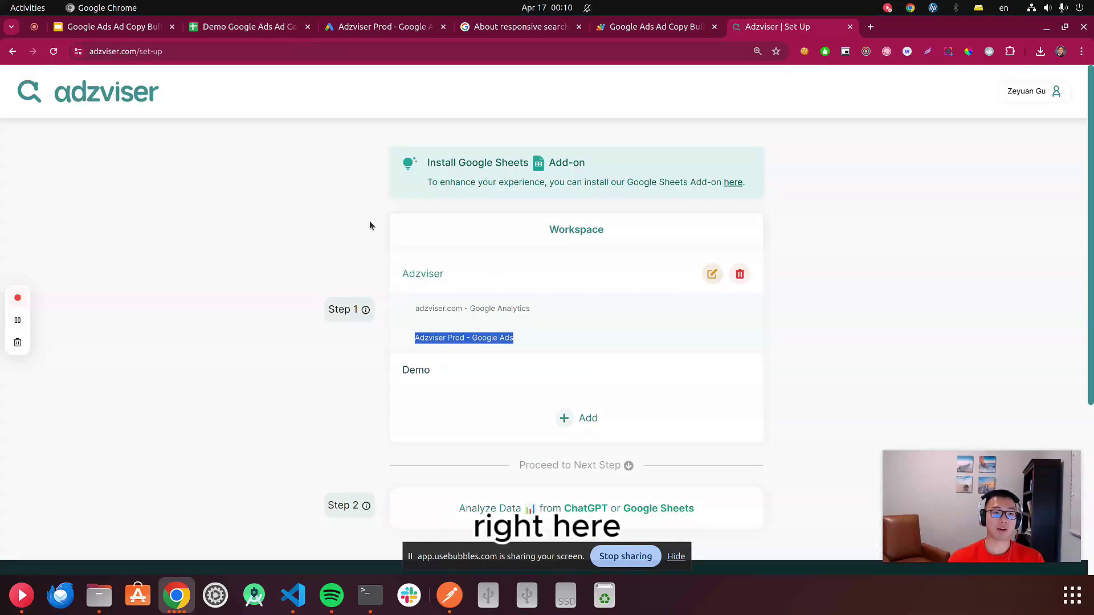
pyautogui.click(249, 29)
pyautogui.click(168, 217)
pyautogui.click(48, 165)
pyautogui.click(45, 156)
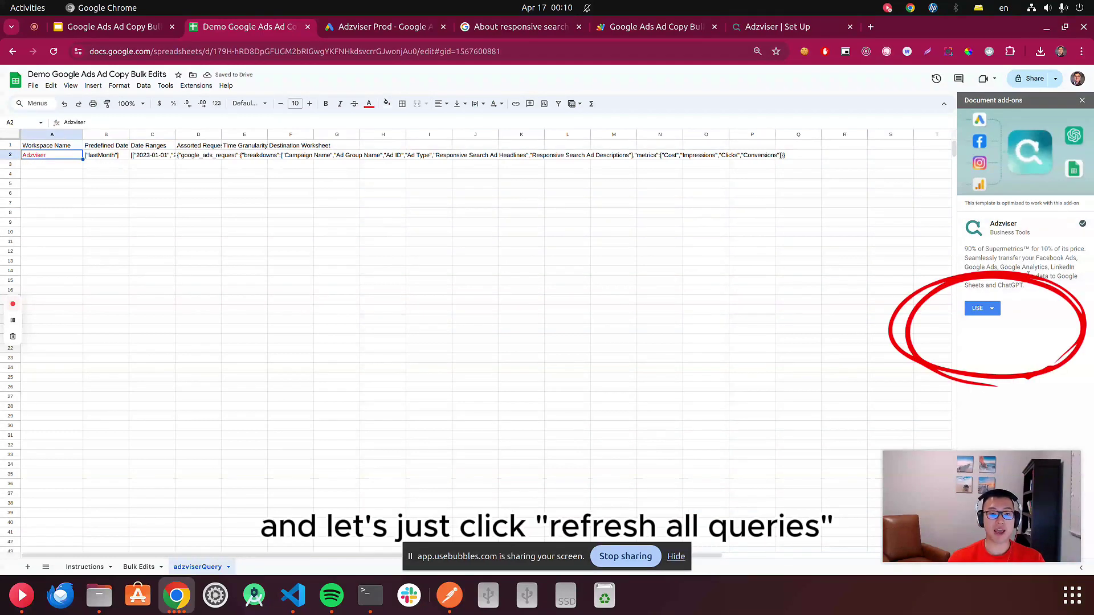
# Step: Refresh all queries with the Adzviser add-on to pull the Google Ads data into the spreadsheet
pyautogui.click(994, 311)
pyautogui.click(999, 342)
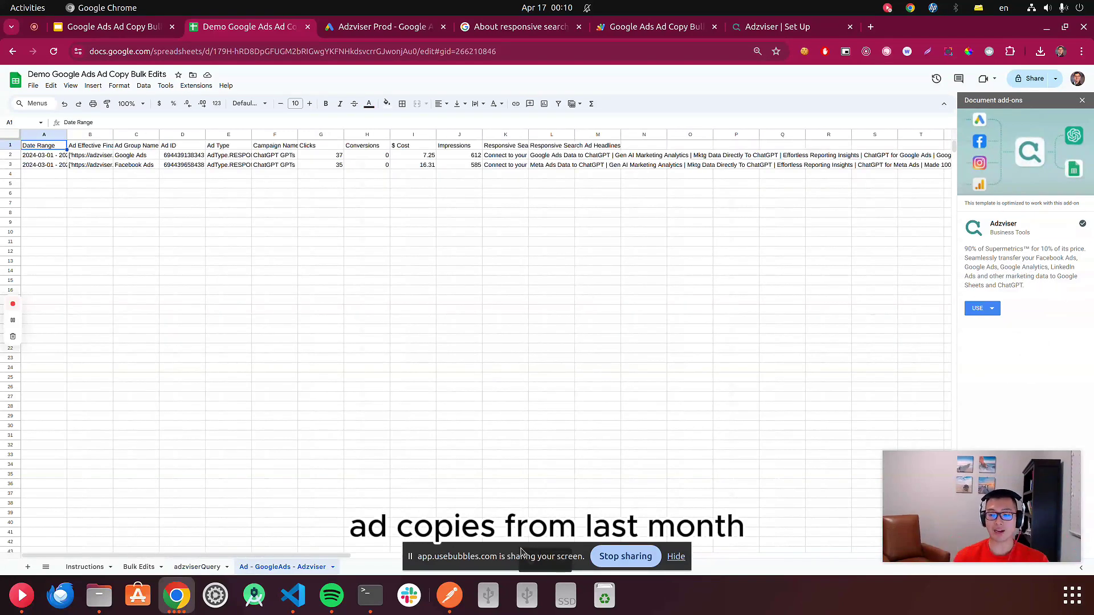
# Step: Examine the predefined date, breakdowns and metrics of the Google Ads request in row 2 of the adzviserQuery worksheet
pyautogui.click(196, 566)
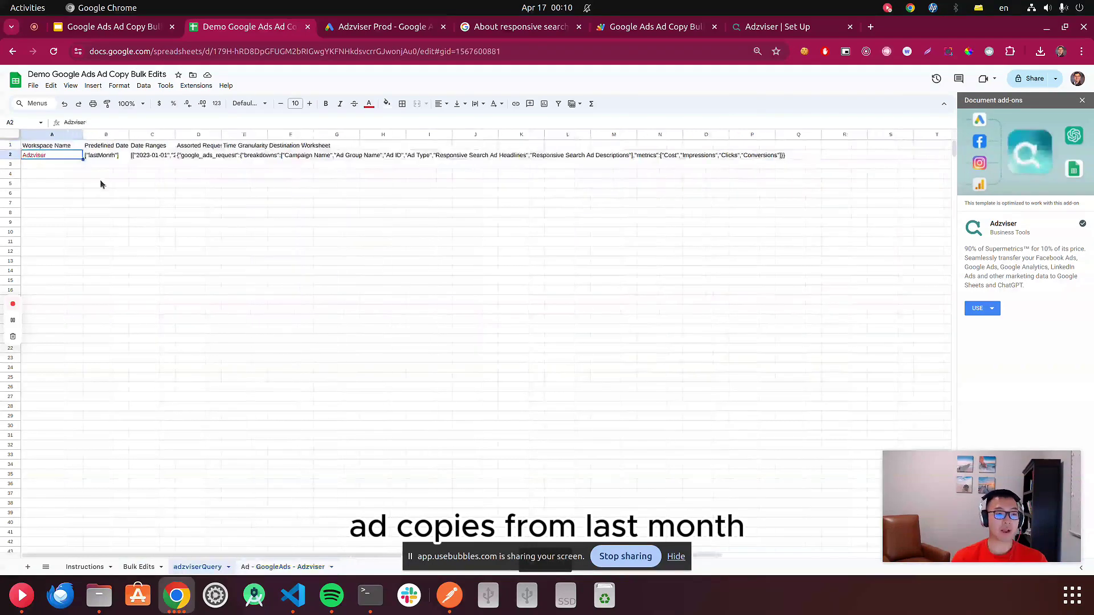
pyautogui.click(112, 157)
pyautogui.click(210, 159)
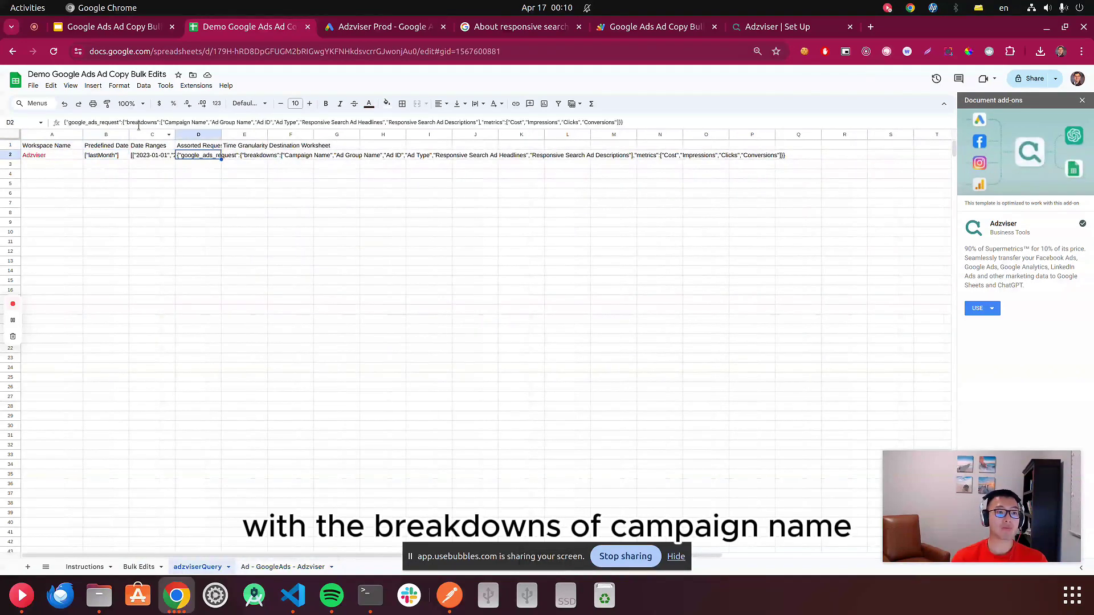
pyautogui.click(176, 122)
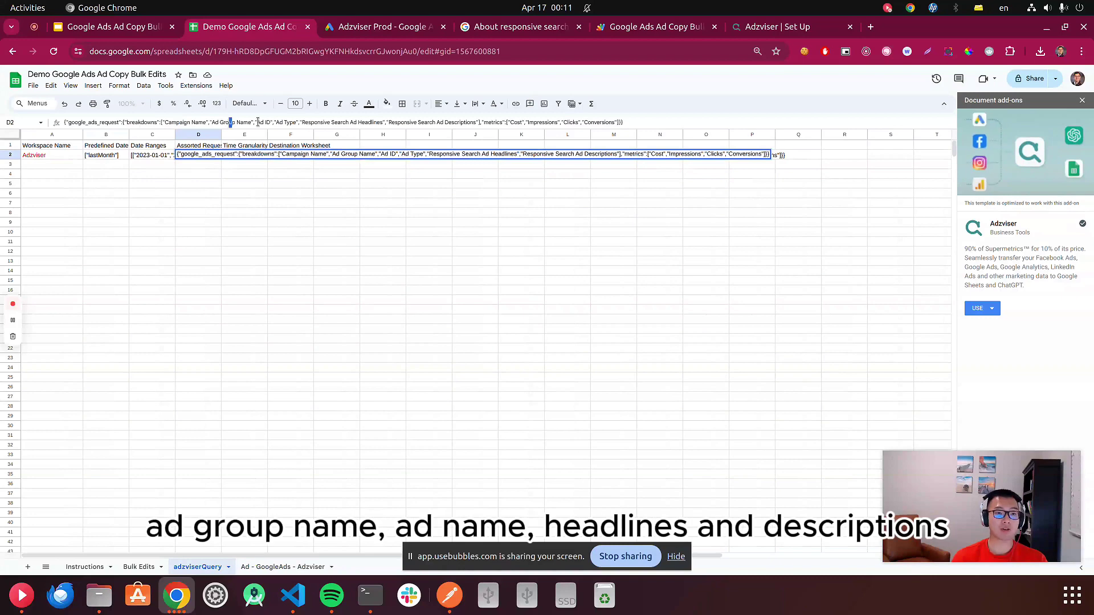
pyautogui.moveTo(357, 121); pyautogui.dragTo(505, 122)
pyautogui.click(534, 122)
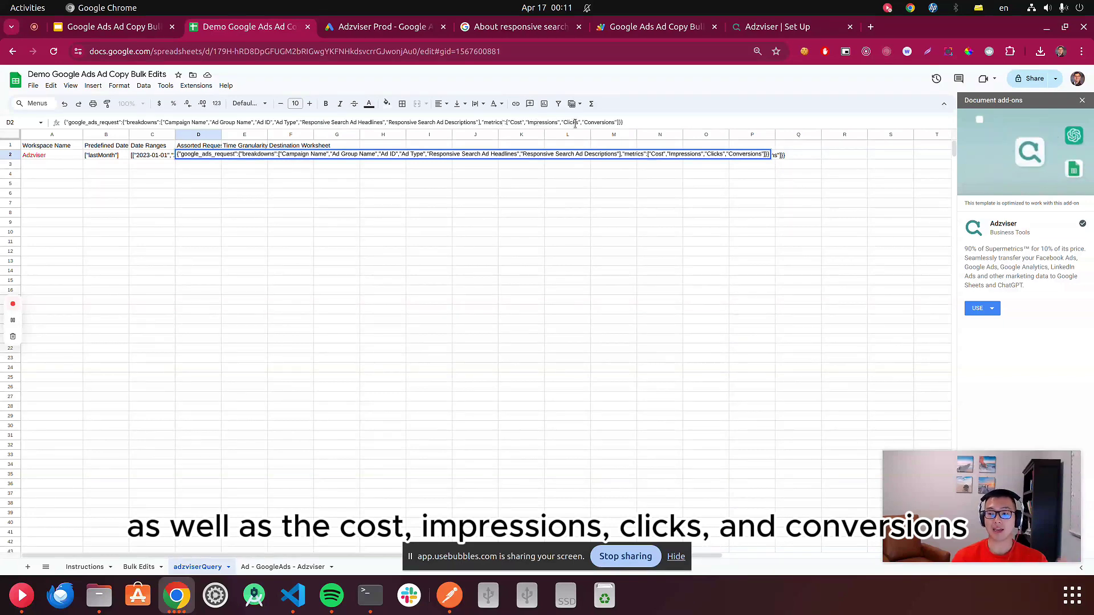
# Step: Review the raw ad rows in the "Ad - GoogleAds - Adzviser" worksheet and compare with the Bulk Edits worksheet
pyautogui.click(279, 567)
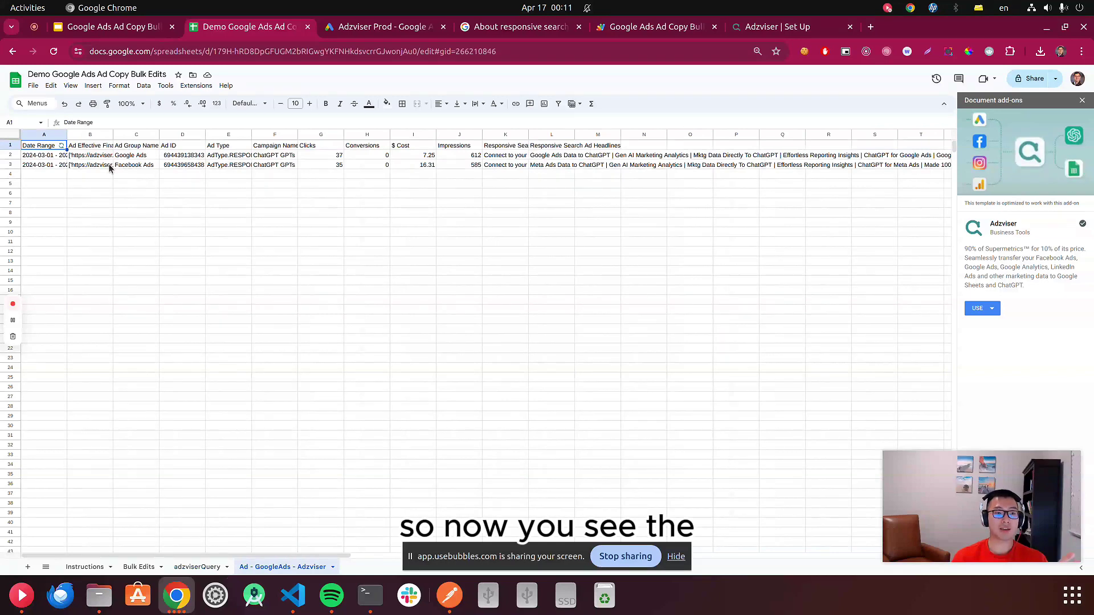
pyautogui.moveTo(55, 156); pyautogui.dragTo(593, 165)
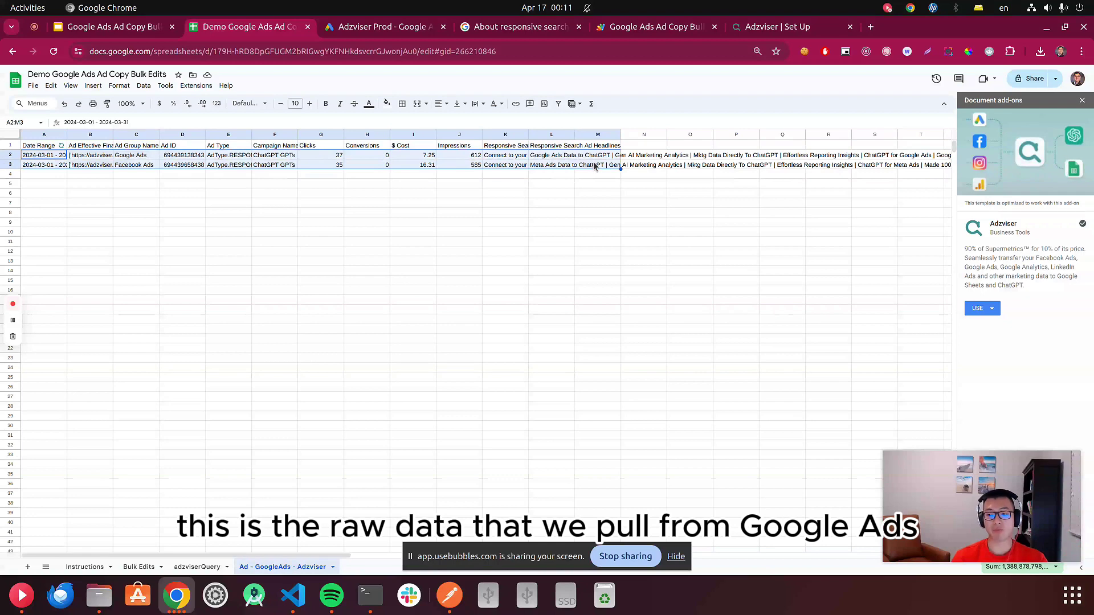
pyautogui.click(140, 568)
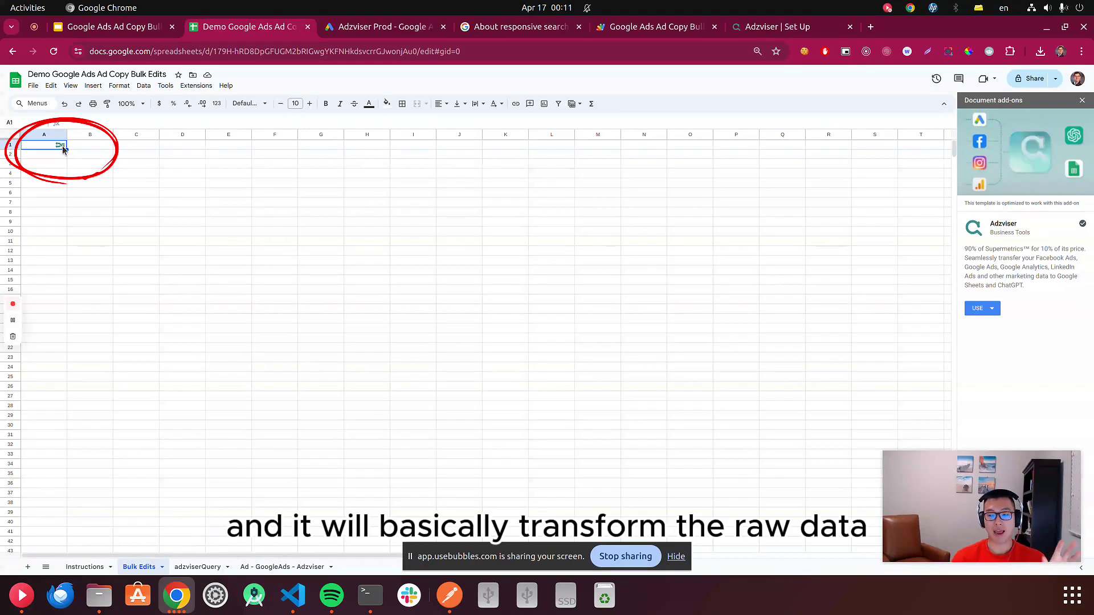
pyautogui.click(274, 567)
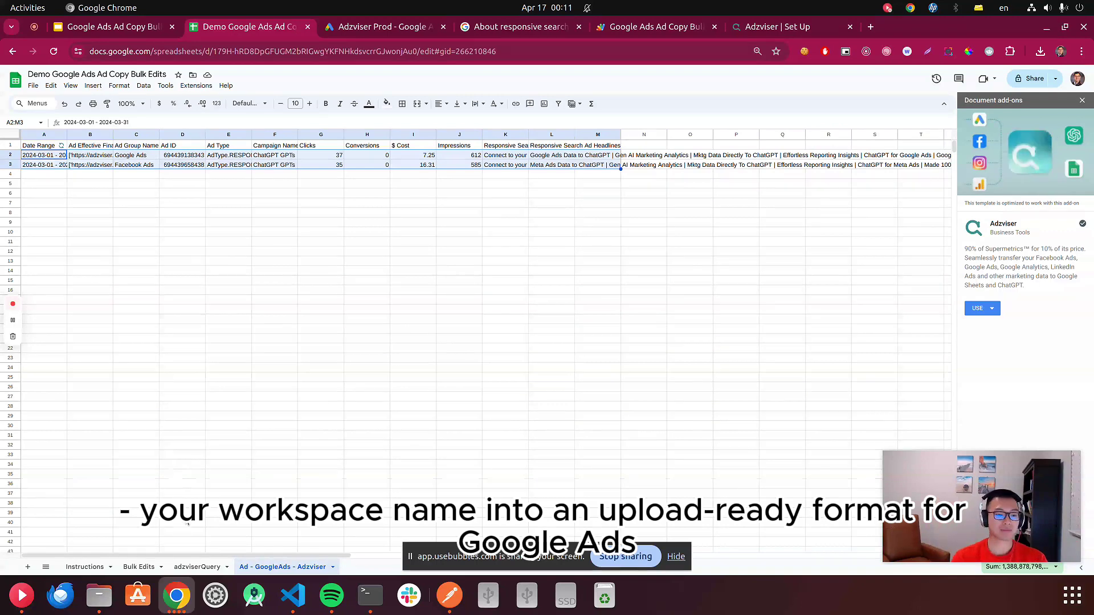
# Step: Start the transformation script from cell A1 of the Bulk Edits worksheet and authorize it to access the Google Sheets account
pyautogui.click(139, 567)
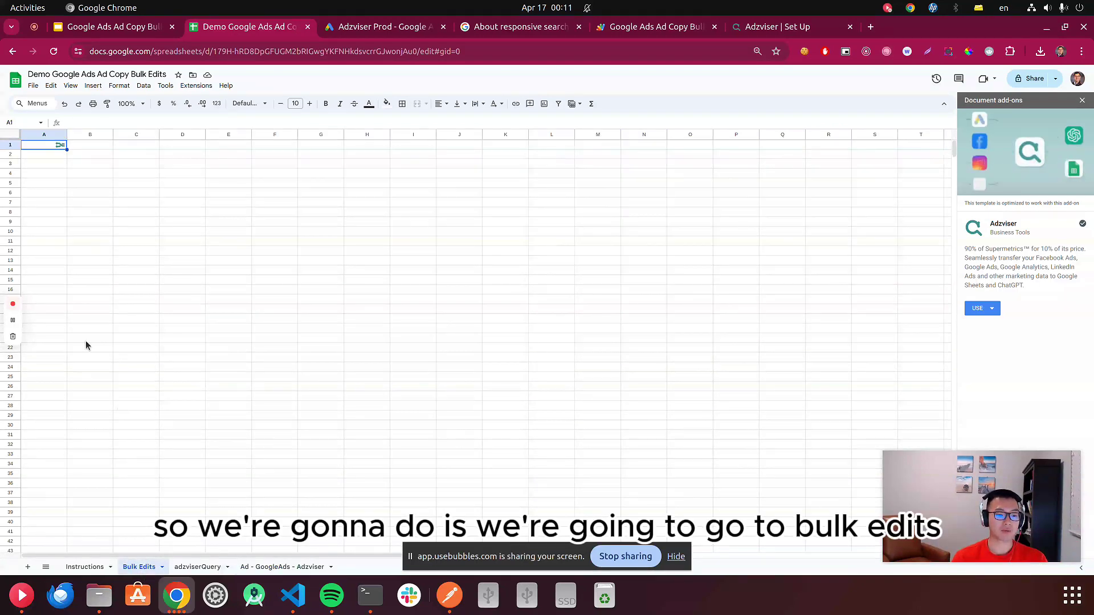
pyautogui.click(58, 147)
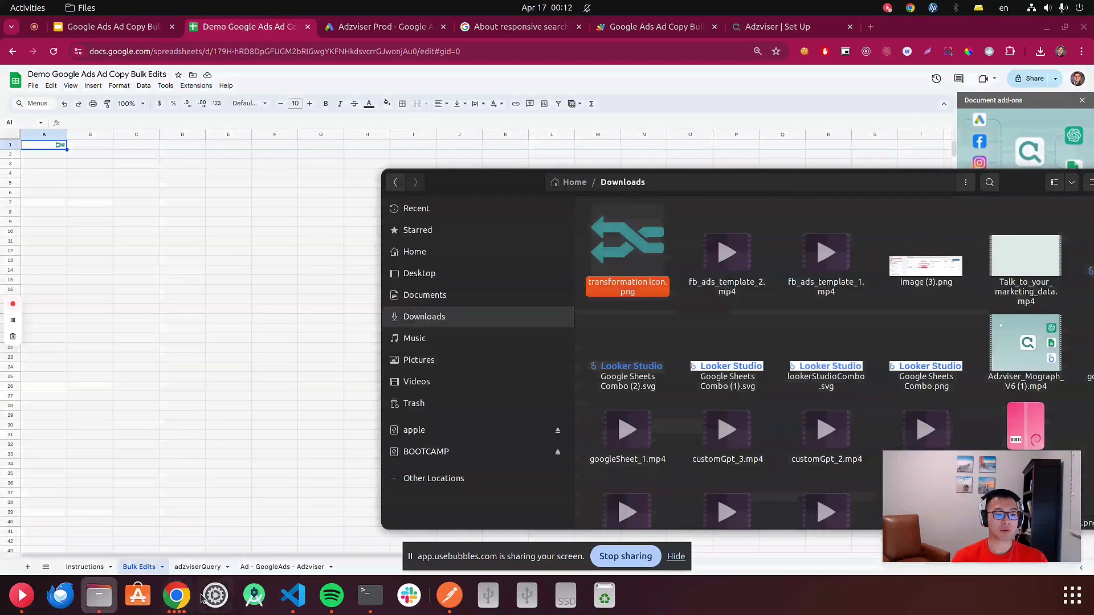
pyautogui.click(177, 596)
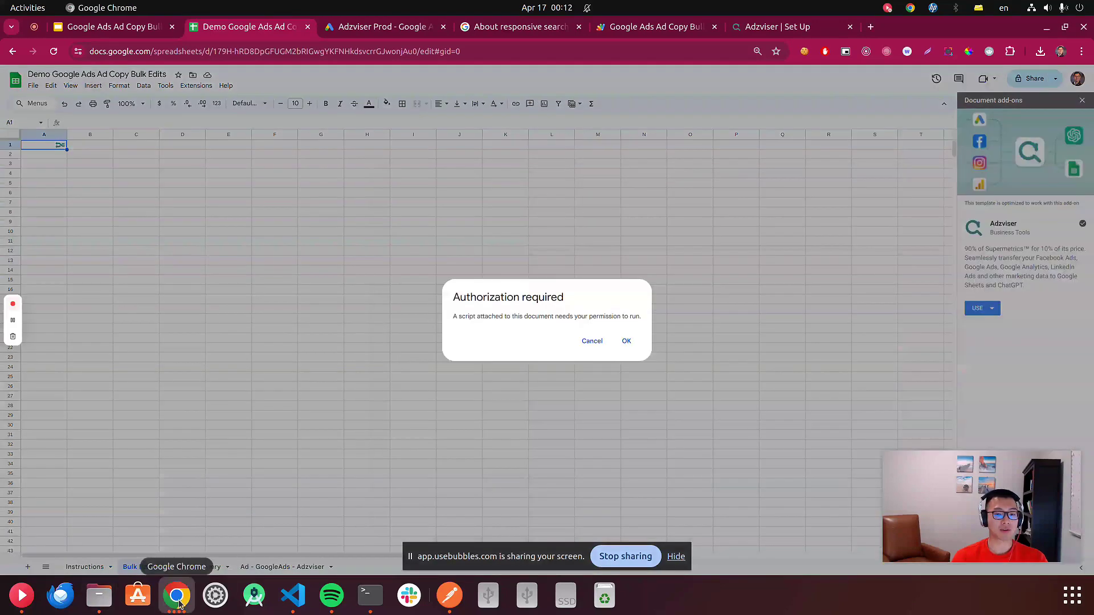
pyautogui.click(625, 341)
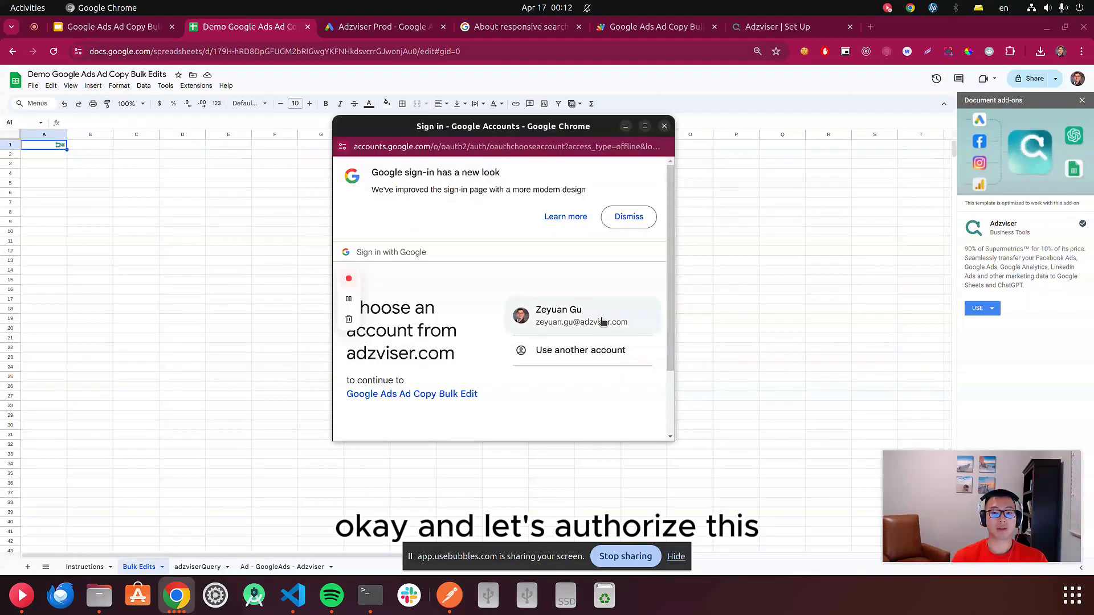
pyautogui.click(566, 312)
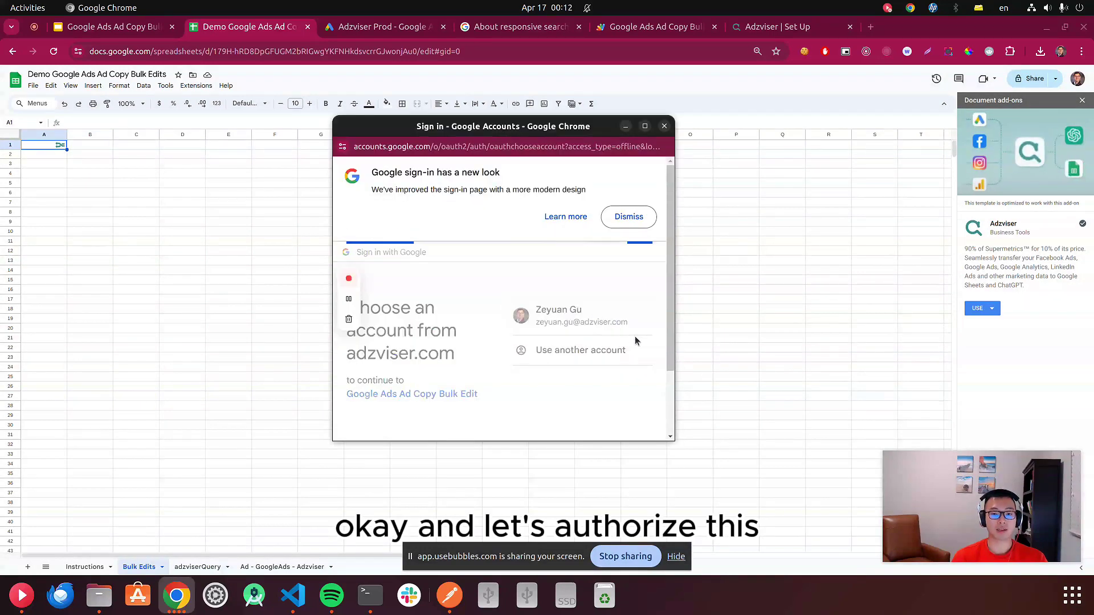
pyautogui.scroll(-3, 649, 356)
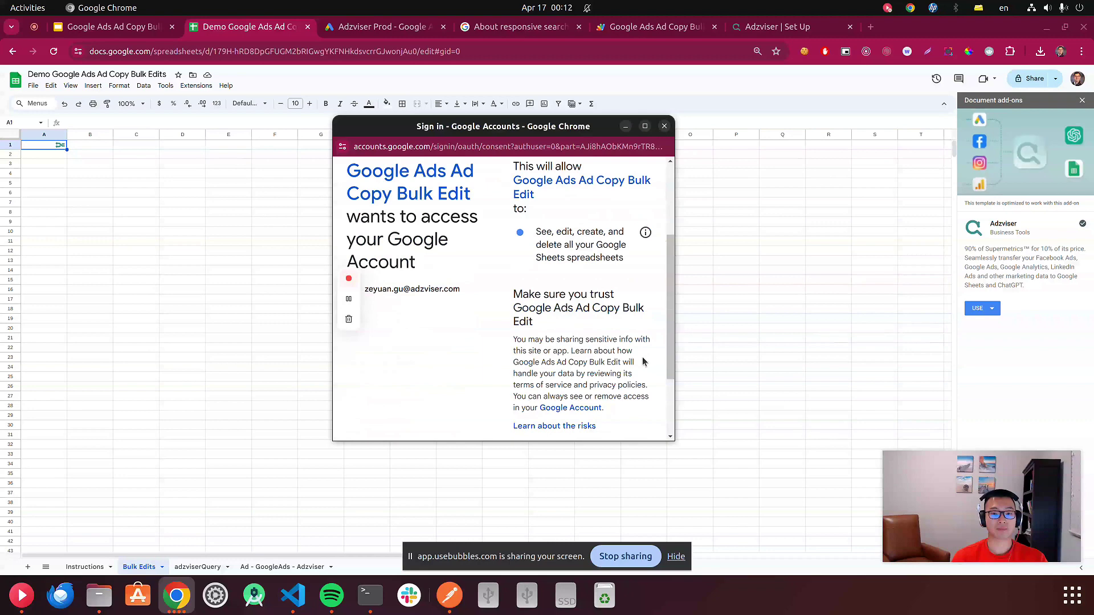
pyautogui.scroll(-2, 642, 359)
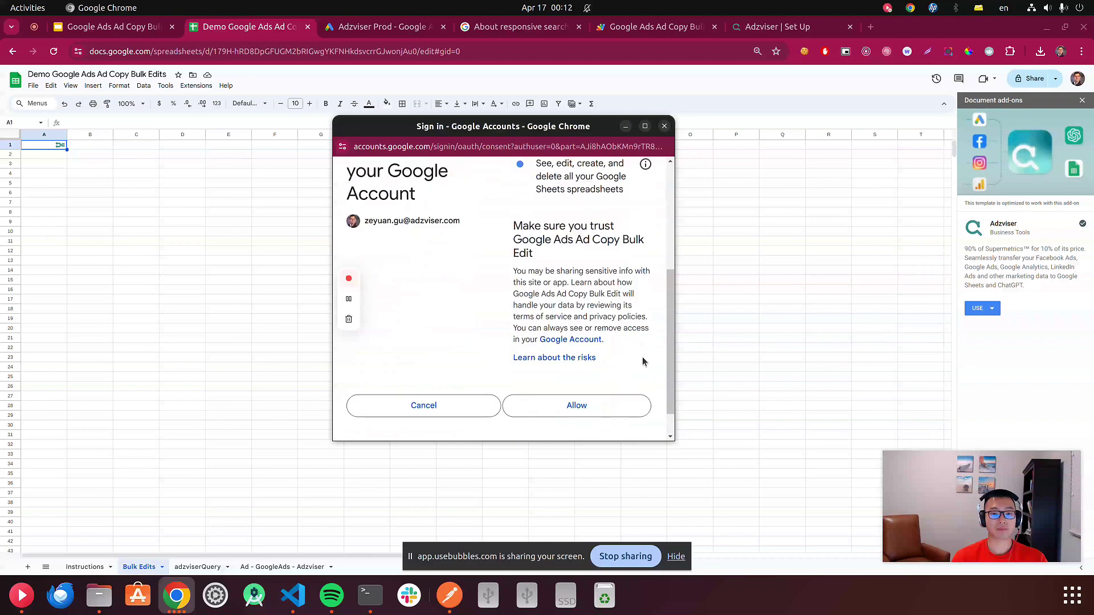
pyautogui.click(605, 411)
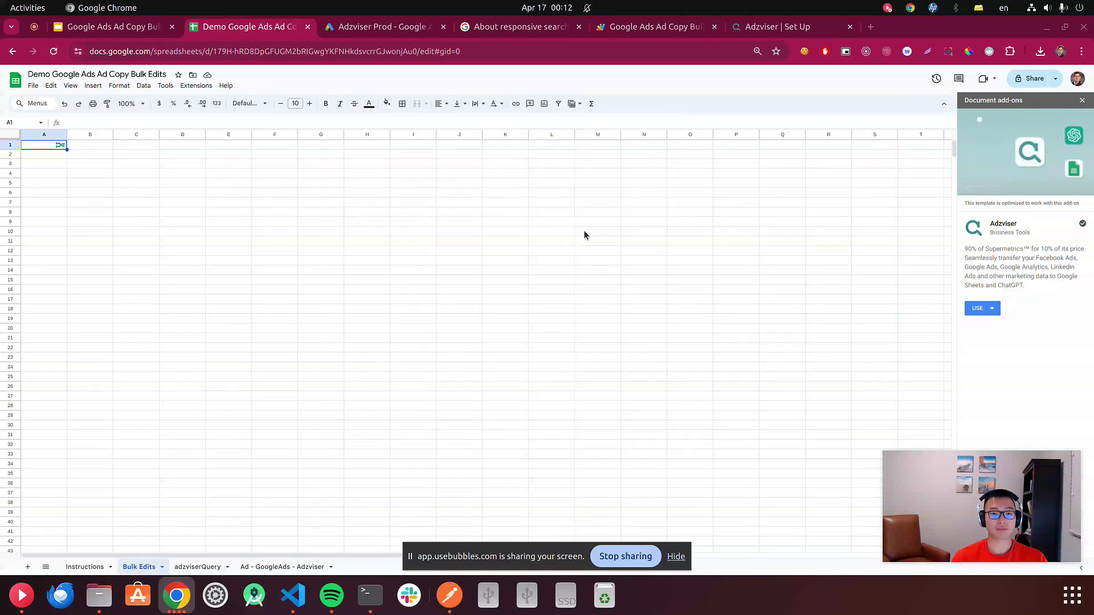
# Step: Switch to the Google Ads Ad Copy Bulk Edits Template window, start its transformation script and choose the account for authorization
pyautogui.click(177, 595)
pyautogui.click(234, 526)
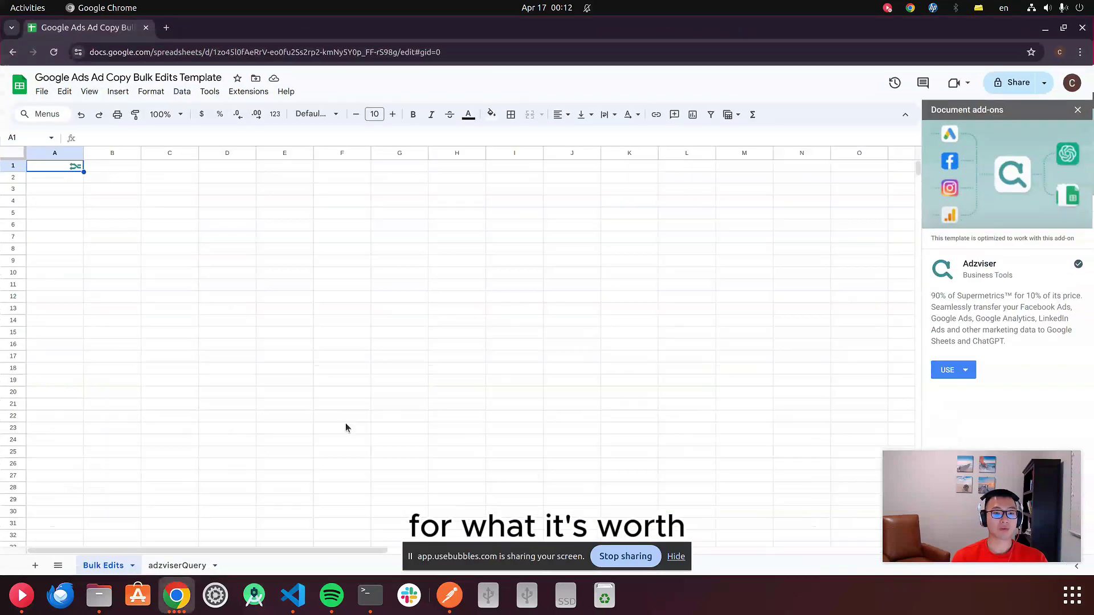
pyautogui.click(80, 167)
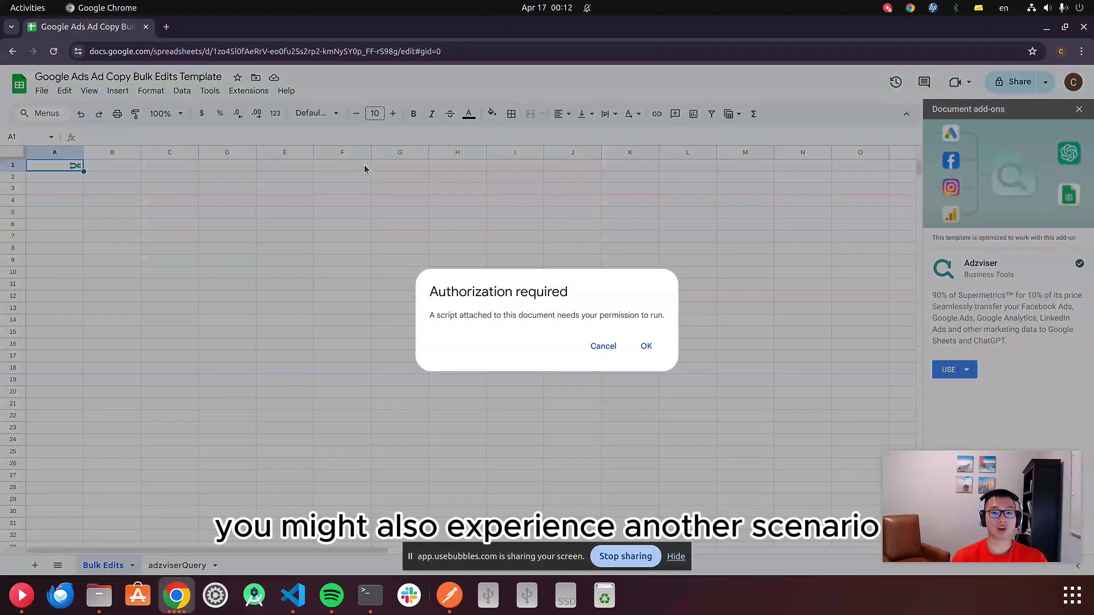
pyautogui.click(646, 346)
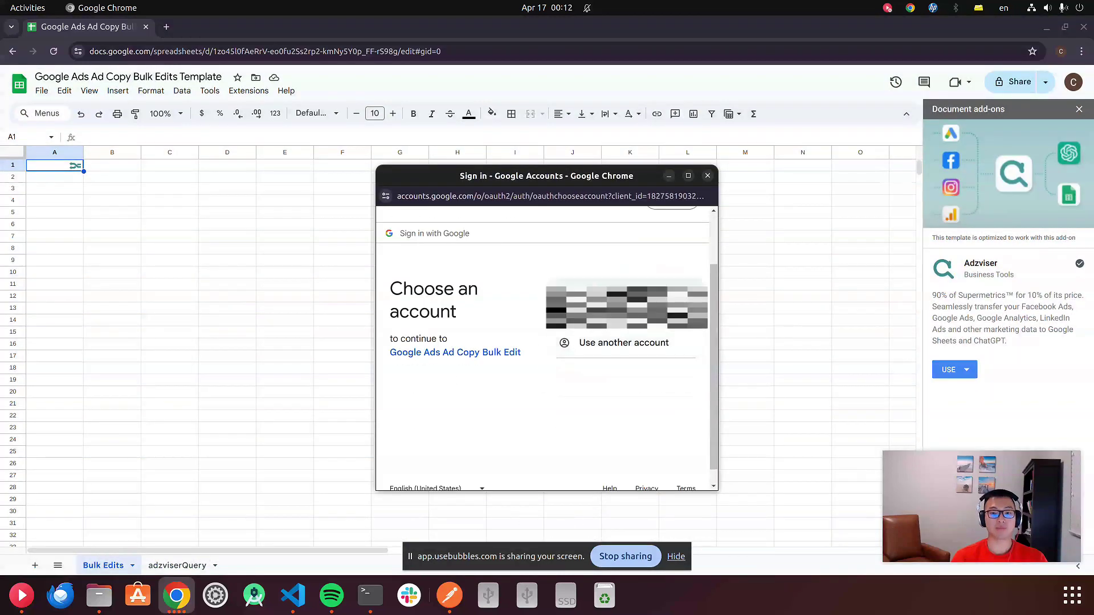
pyautogui.click(635, 330)
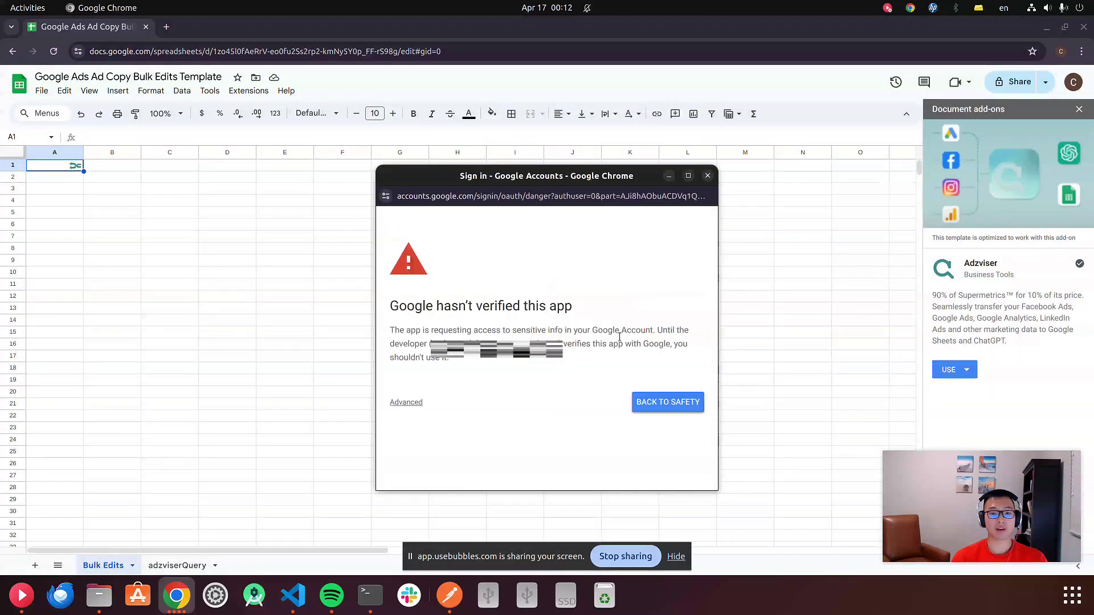
# Step: Continue past the unverified-app warning to the Google Ads Ad Copy Bulk Edit consent page and scroll to its access options
pyautogui.moveTo(407, 306); pyautogui.dragTo(588, 315)
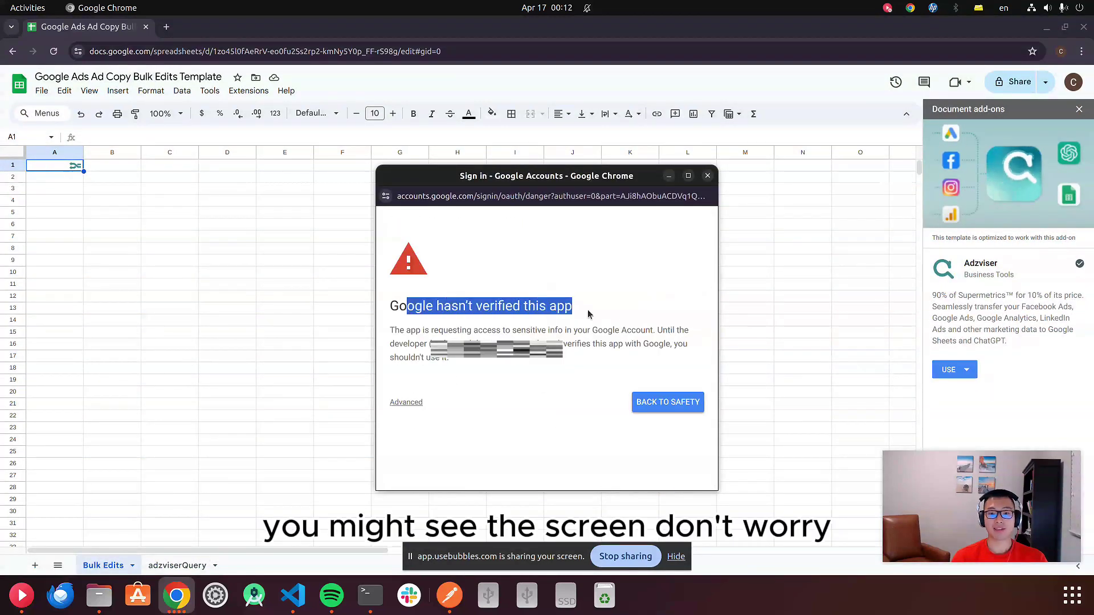
pyautogui.tripleClick(613, 332)
pyautogui.doubleClick(408, 343)
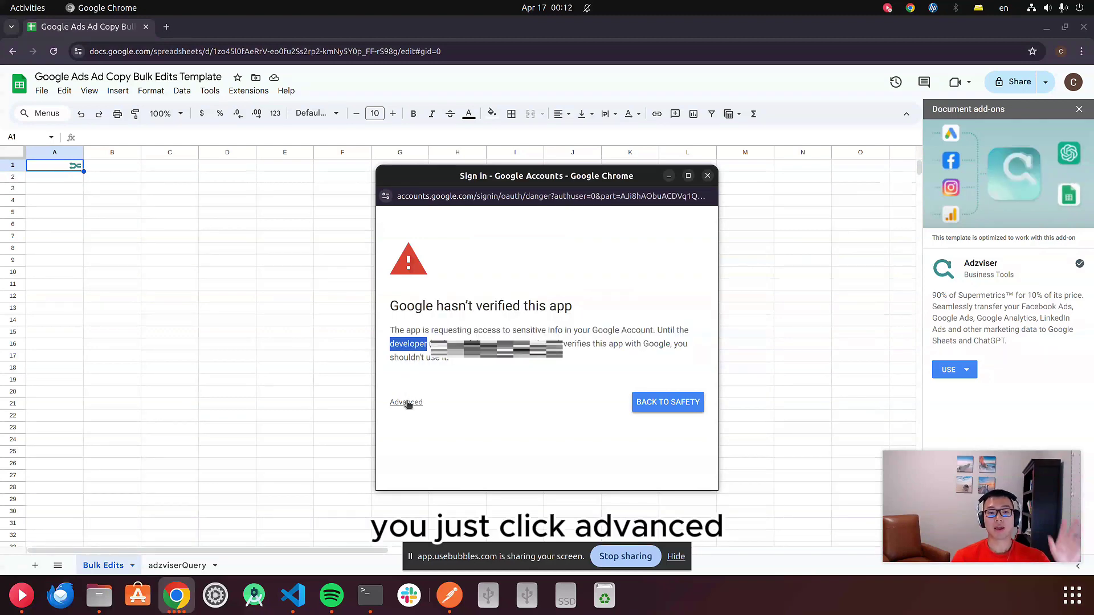
pyautogui.click(406, 402)
pyautogui.scroll(-2, 408, 403)
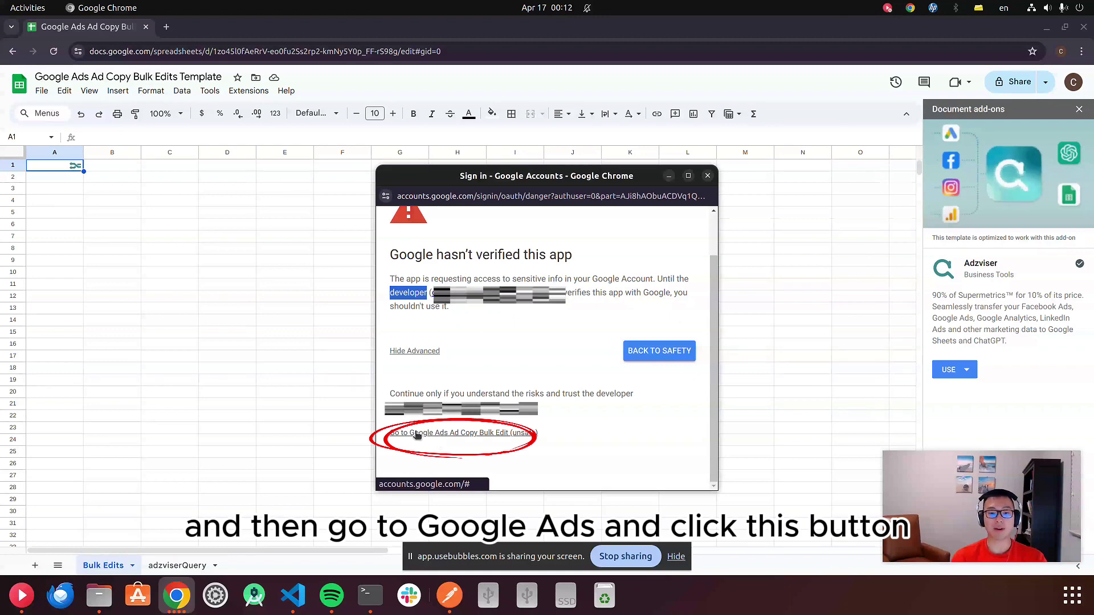
pyautogui.click(436, 440)
pyautogui.scroll(-3, 542, 410)
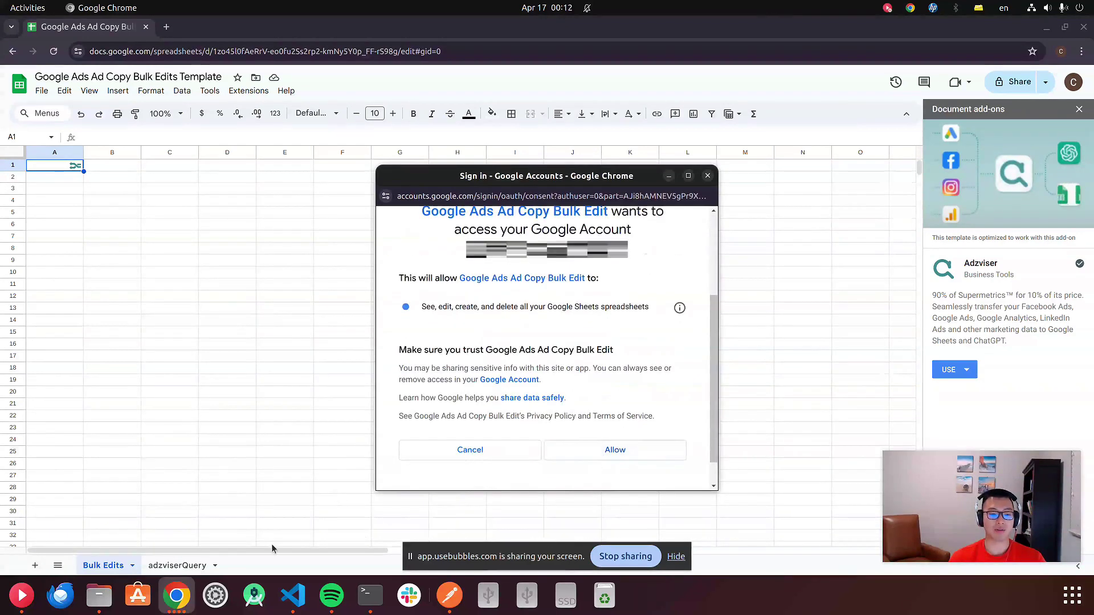
# Step: Return to the Demo Google Ads Ad Copy Bulk Edits spreadsheet and run the transformation script from cell A1 of Bulk Edits
pyautogui.click(177, 595)
pyautogui.click(98, 547)
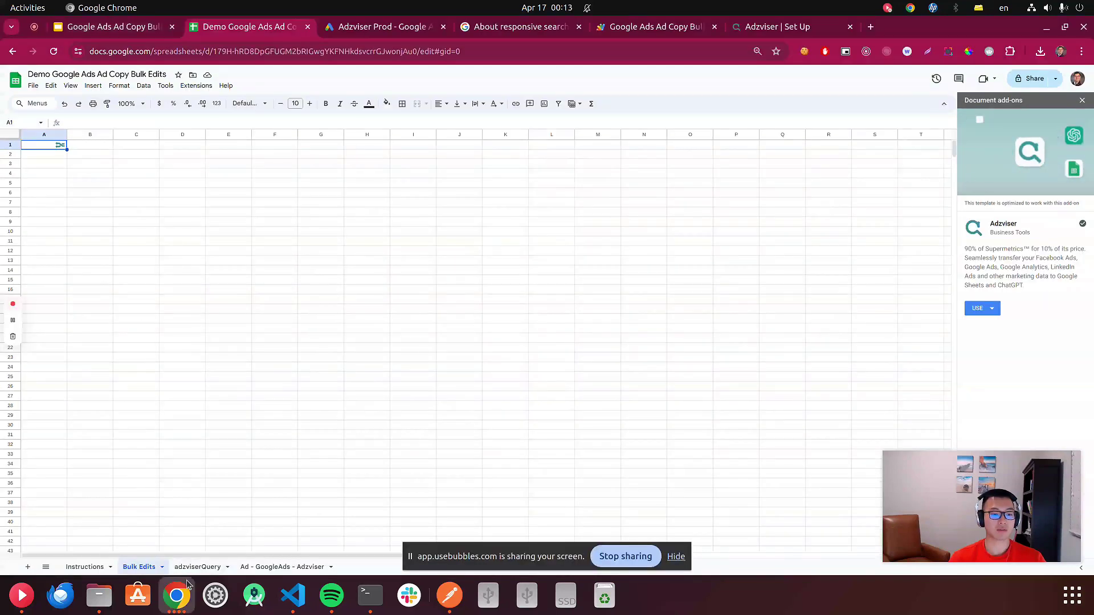
pyautogui.click(176, 595)
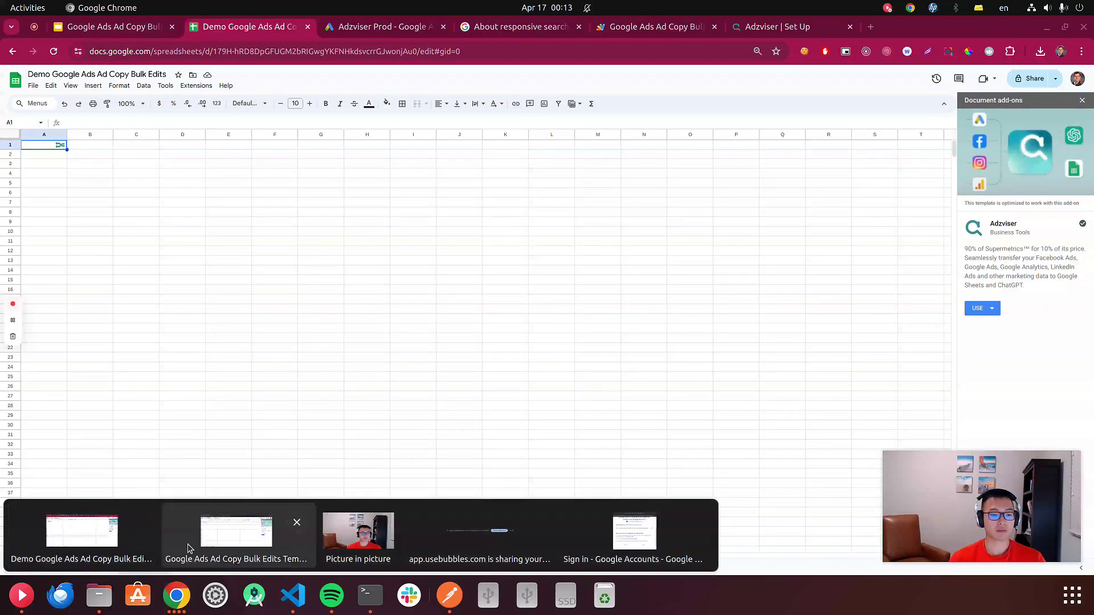
pyautogui.click(114, 536)
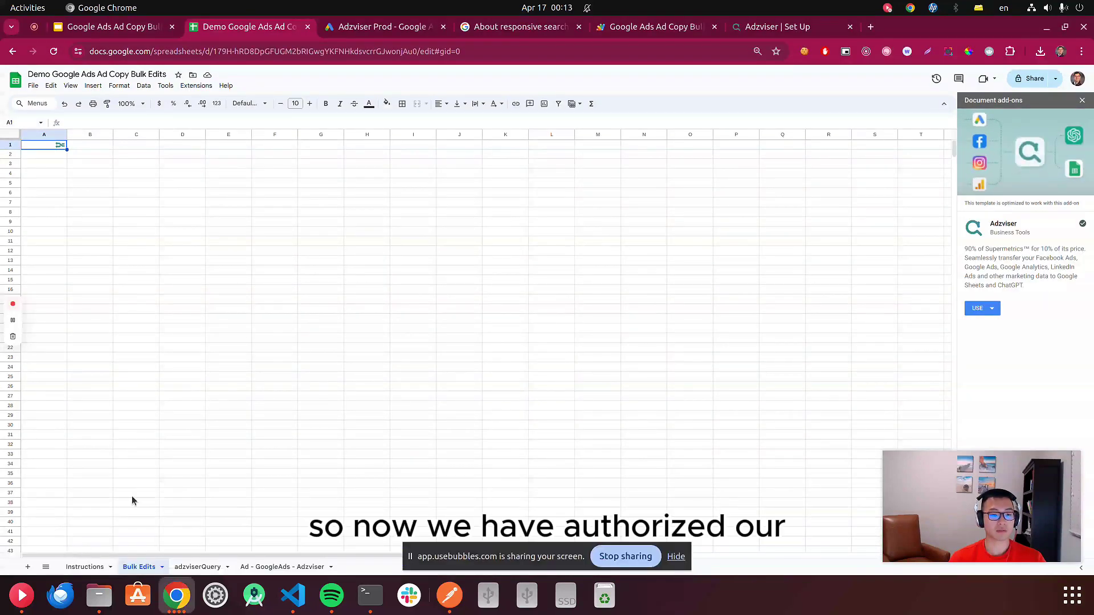
pyautogui.click(61, 144)
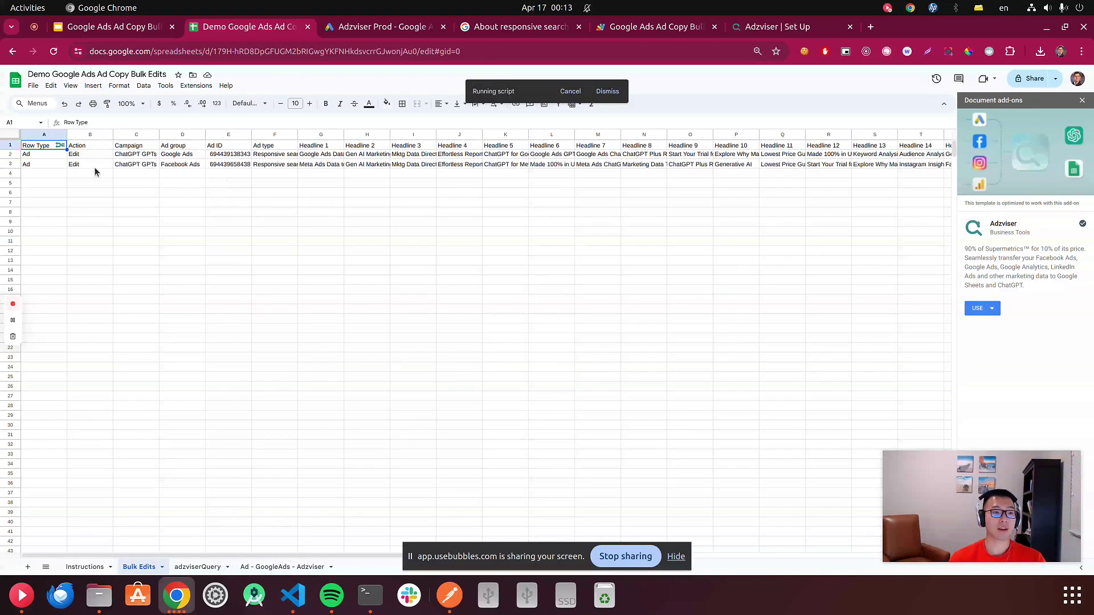
# Step: Review the transformed ad rows in the Bulk Edits worksheet, including the headline and description columns
pyautogui.moveTo(29, 153); pyautogui.dragTo(386, 167)
pyautogui.moveTo(391, 166); pyautogui.dragTo(439, 164)
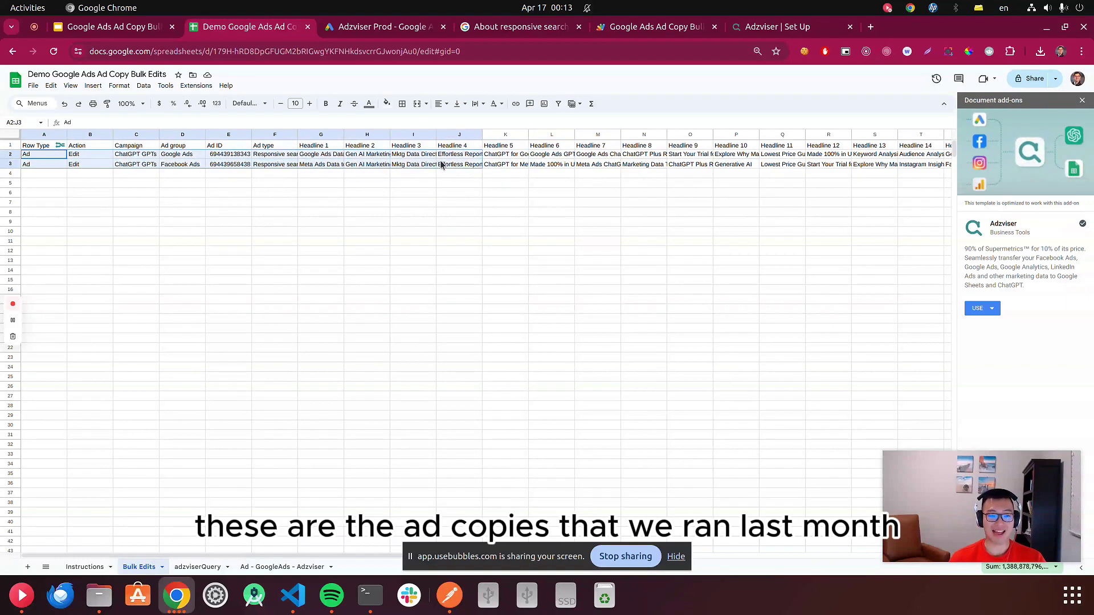
pyautogui.click(443, 165)
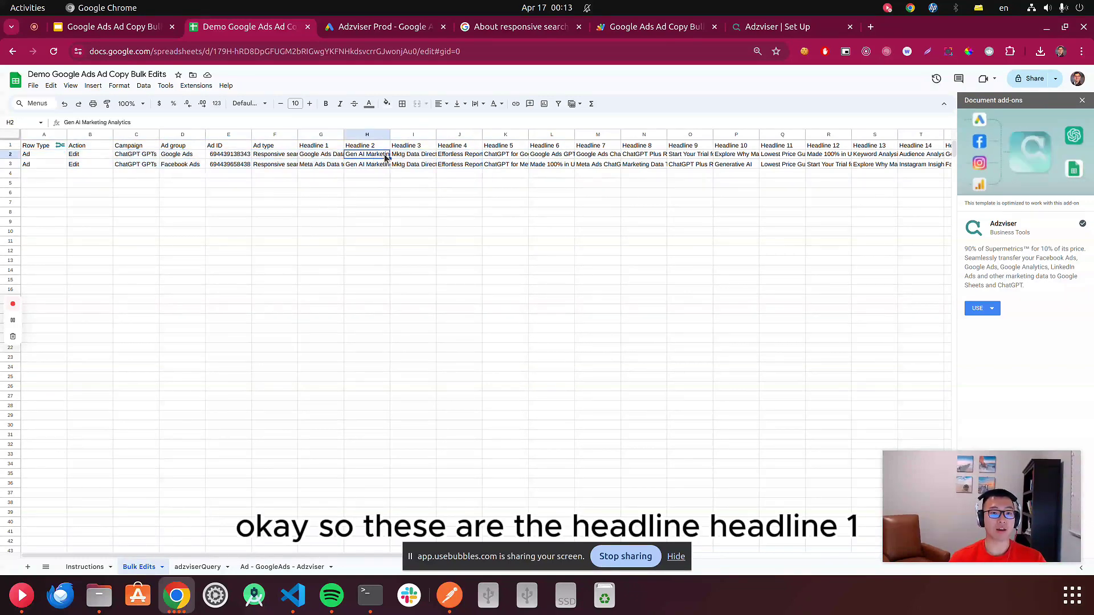
pyautogui.click(326, 164)
pyautogui.moveTo(321, 146); pyautogui.dragTo(946, 167)
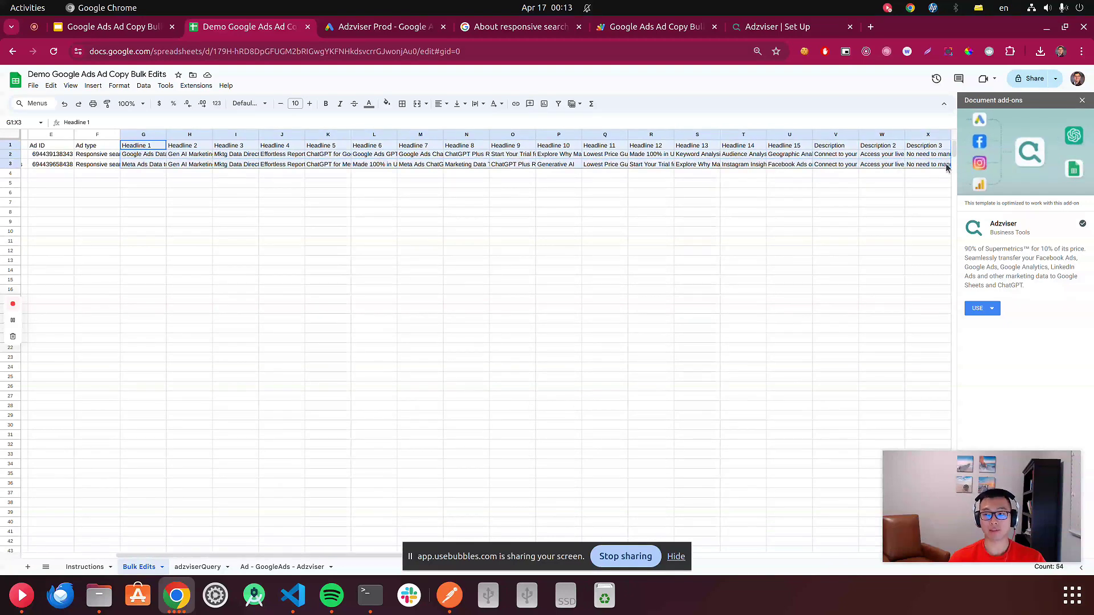
# Step: Append the filler text "eifewoferfgre" to Headline 1 in cell G2 to test the length check, and undo it
pyautogui.click(164, 157)
pyautogui.click(159, 121)
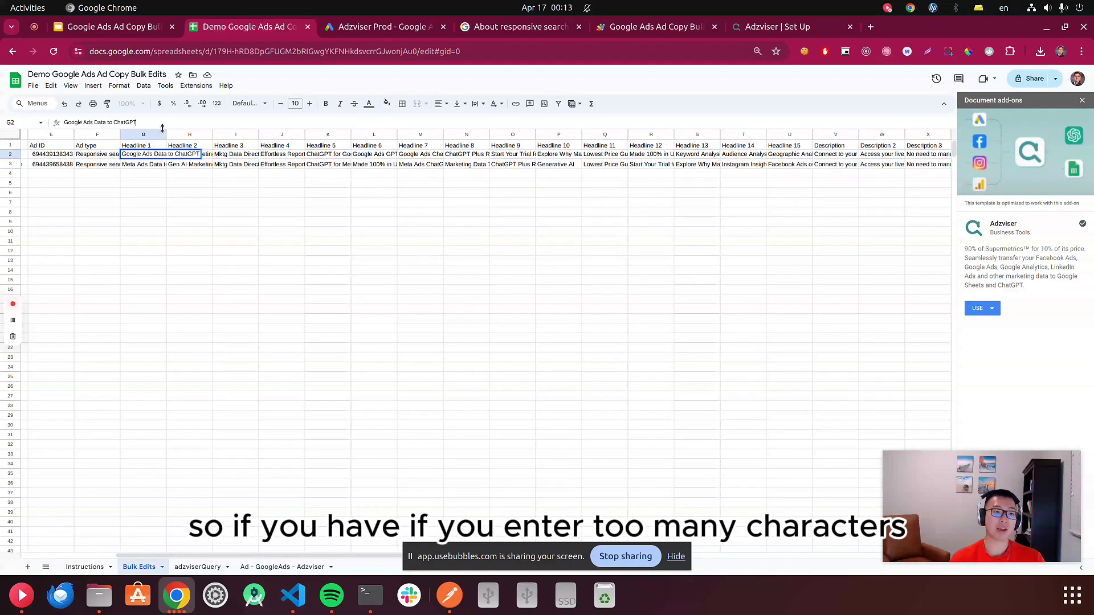
pyautogui.write('asdfasdfa')
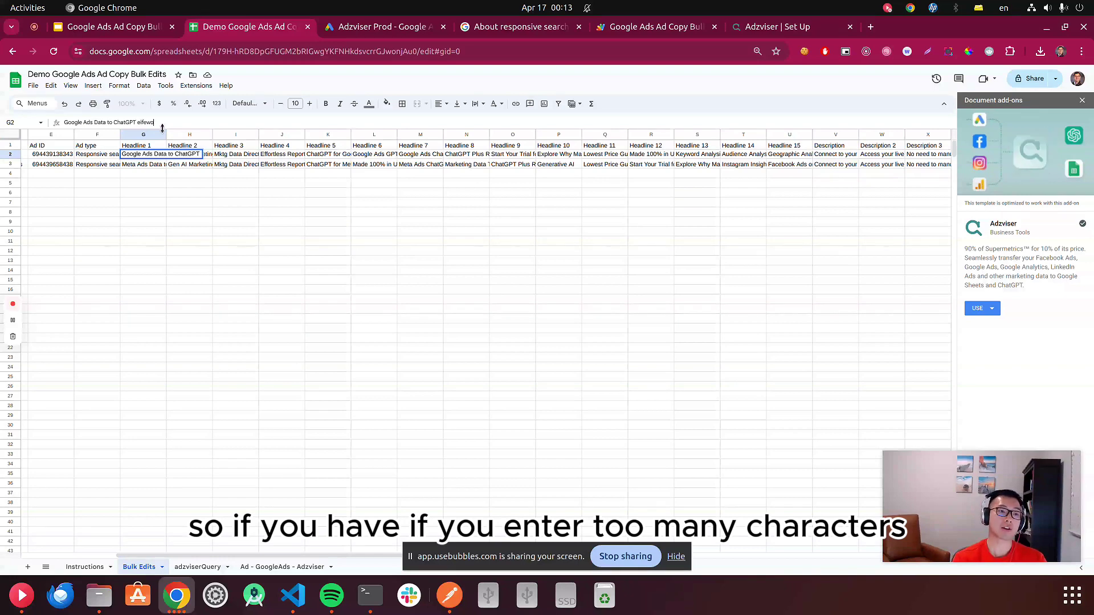
pyautogui.press('Return')
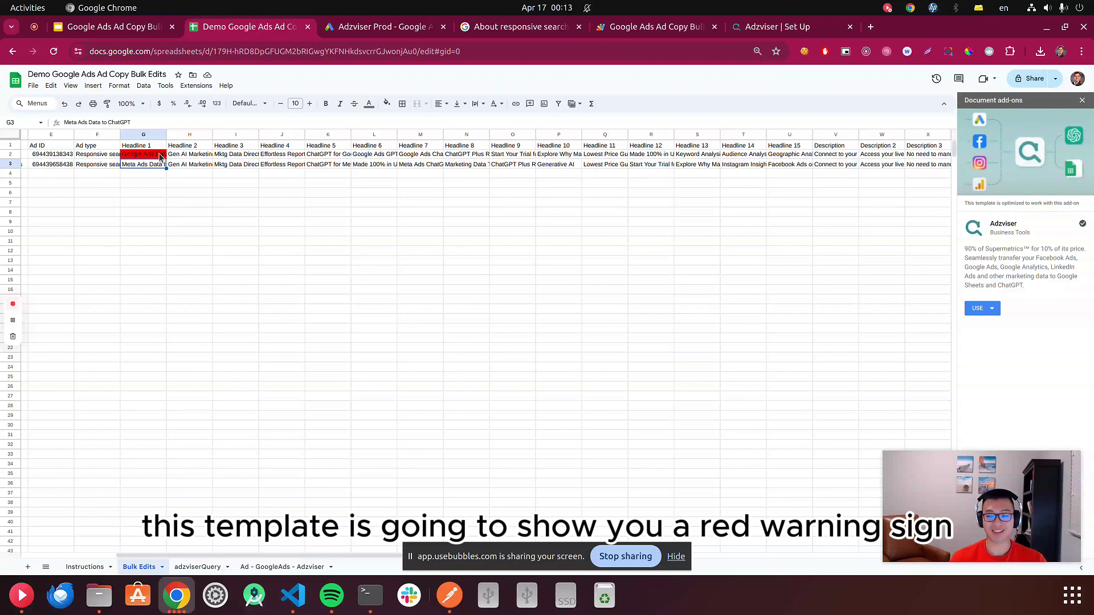
pyautogui.click(161, 156)
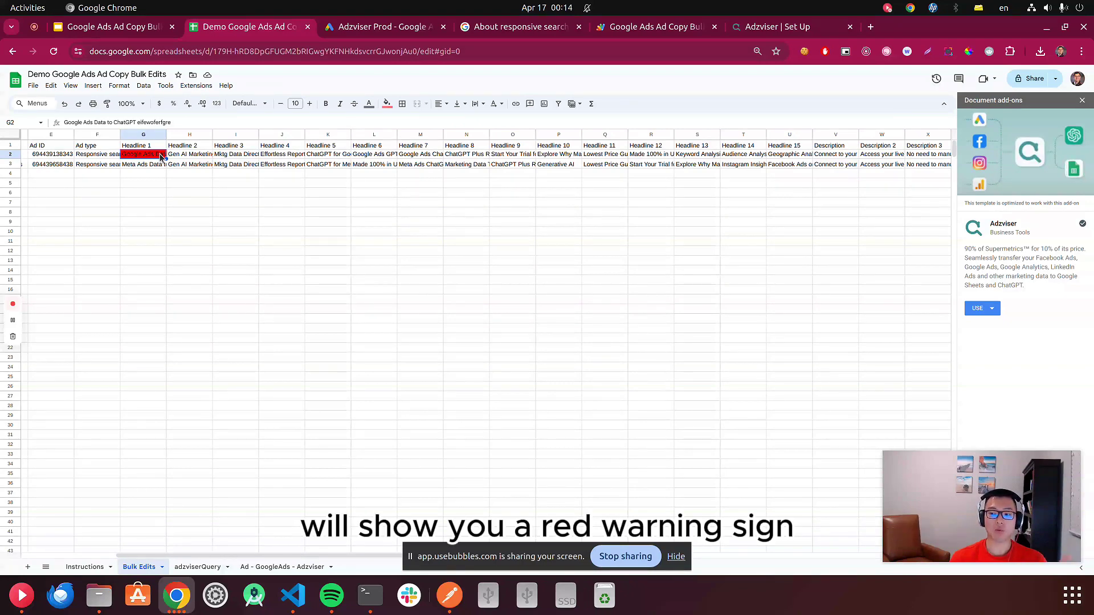
pyautogui.hotkey('ctrl', 'z')
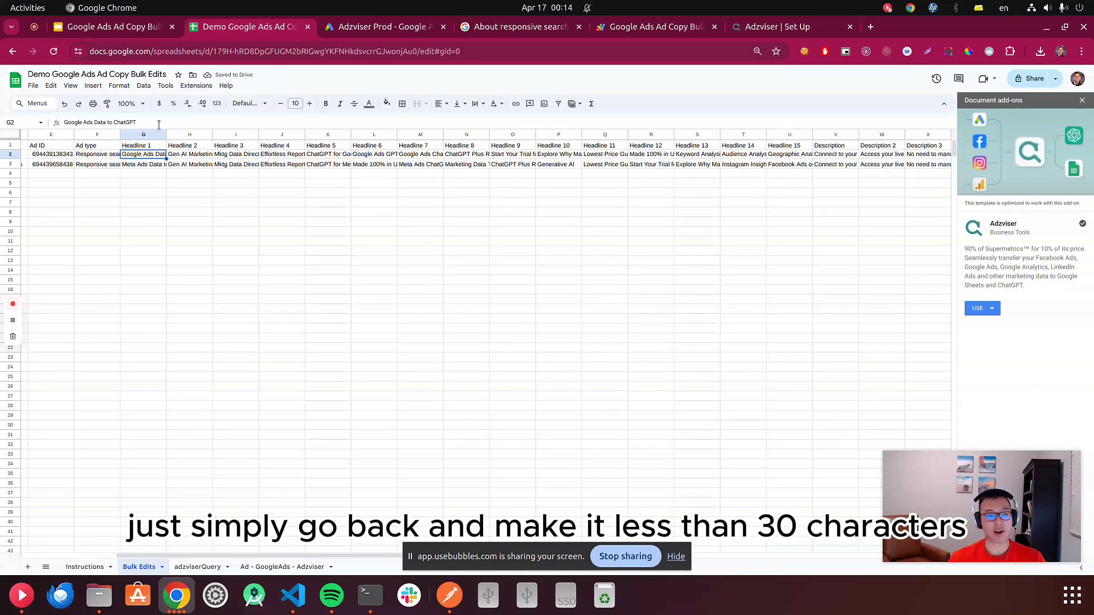
# Step: Append random filler text to Description 2 in cell W2 until it exceeds the allowed description length
pyautogui.click(881, 155)
pyautogui.click(344, 123)
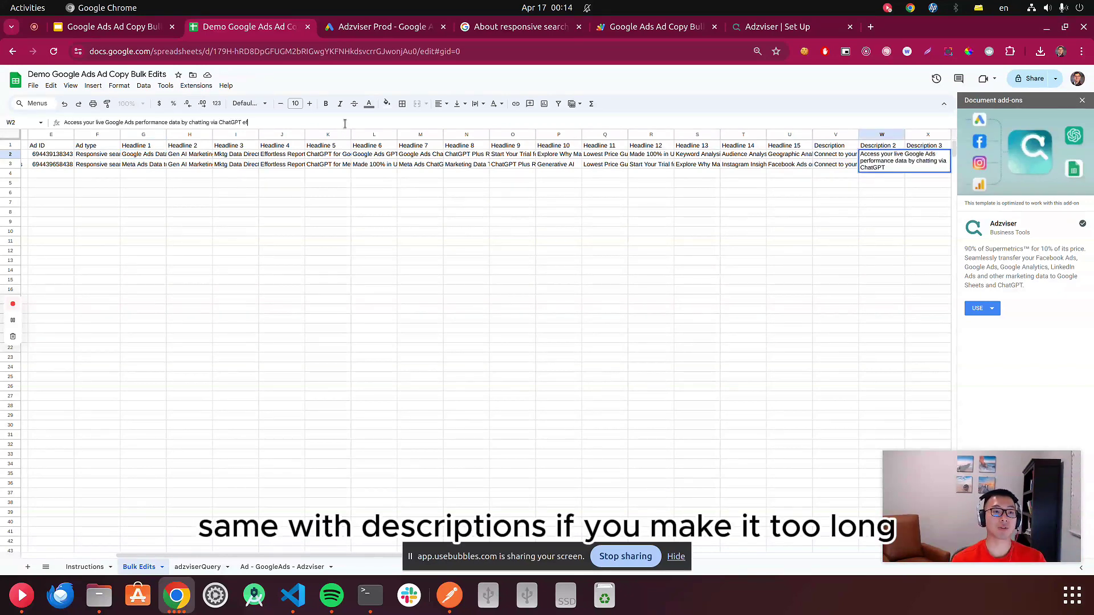
pyautogui.write('efiewfergre')
pyautogui.press('Return')
pyautogui.click(881, 155)
pyautogui.click(360, 123)
pyautogui.write('wefwefwefwefwef')
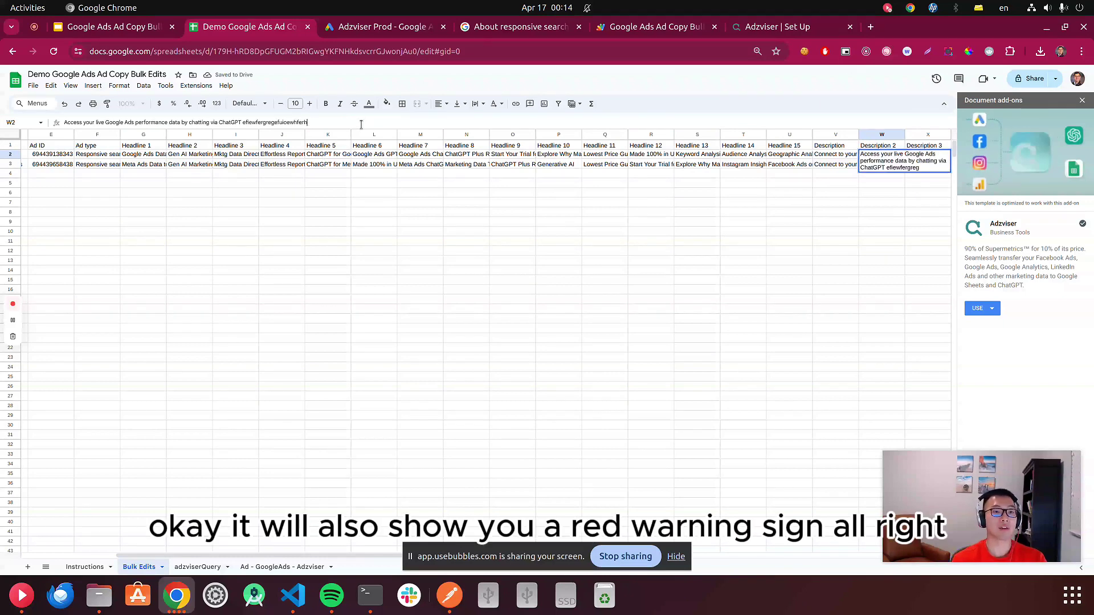
pyautogui.press('Return')
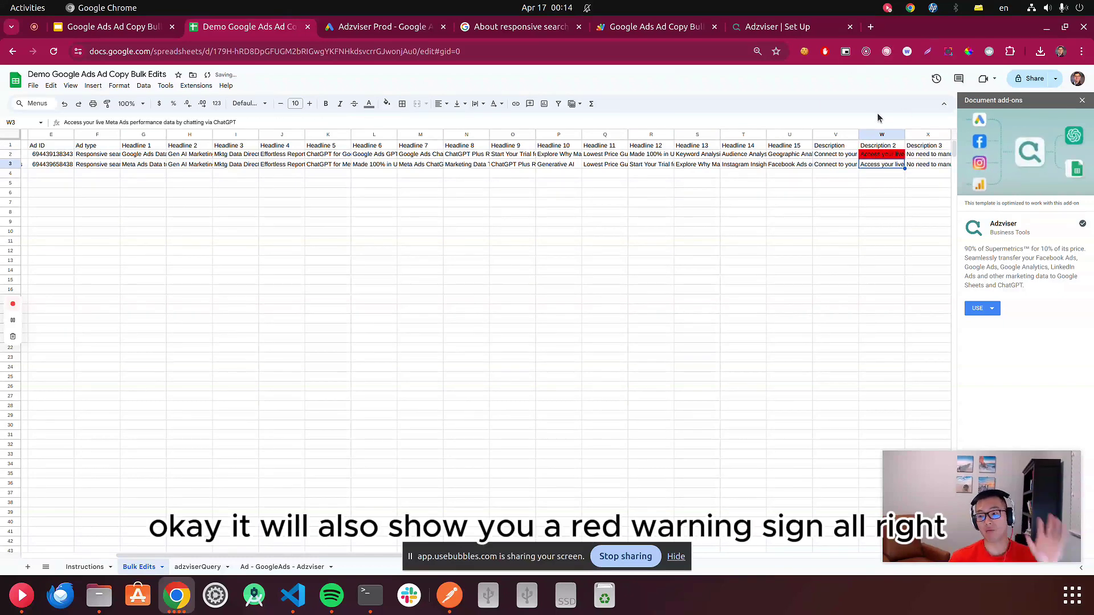
# Step: Remove the filler text following "ChatGPT" from Description 2 in cell W2
pyautogui.click(883, 155)
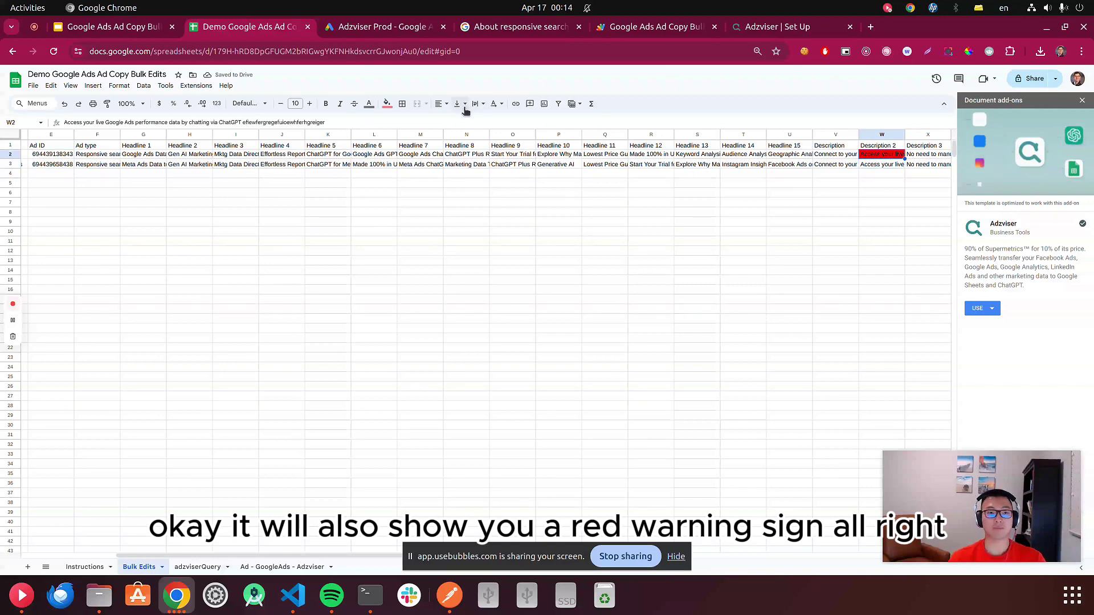
pyautogui.tripleClick(288, 121)
pyautogui.moveTo(325, 121); pyautogui.dragTo(244, 122)
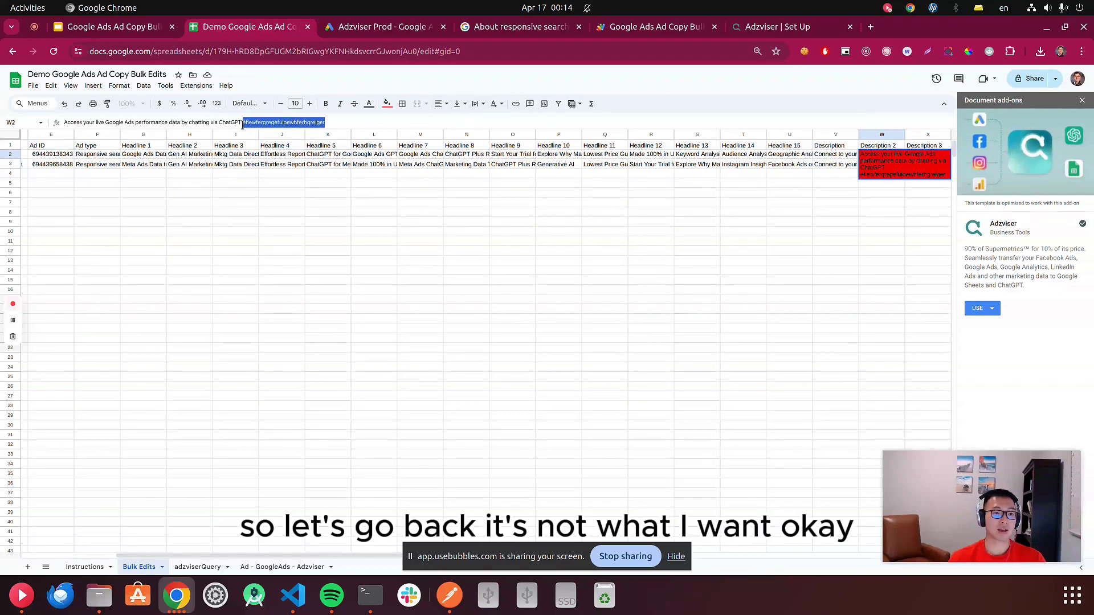
pyautogui.press('BackSpace')
pyautogui.press('Return')
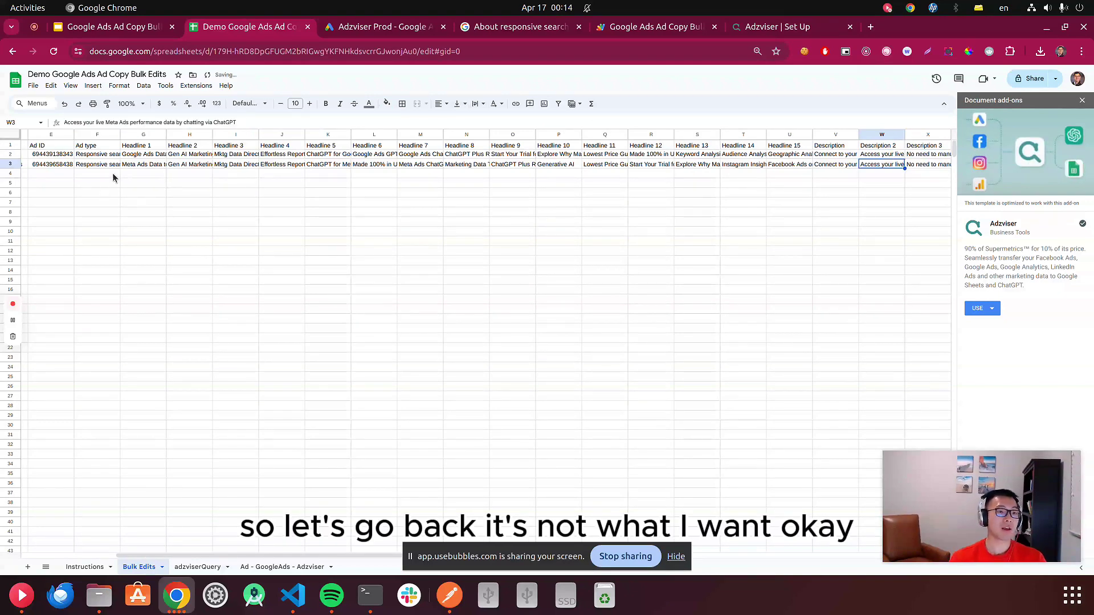
# Step: Add "Test" before the Headline 1 text in cell G3 so it reads "Test Meta Ads Data to ChatGPT"
pyautogui.click(143, 165)
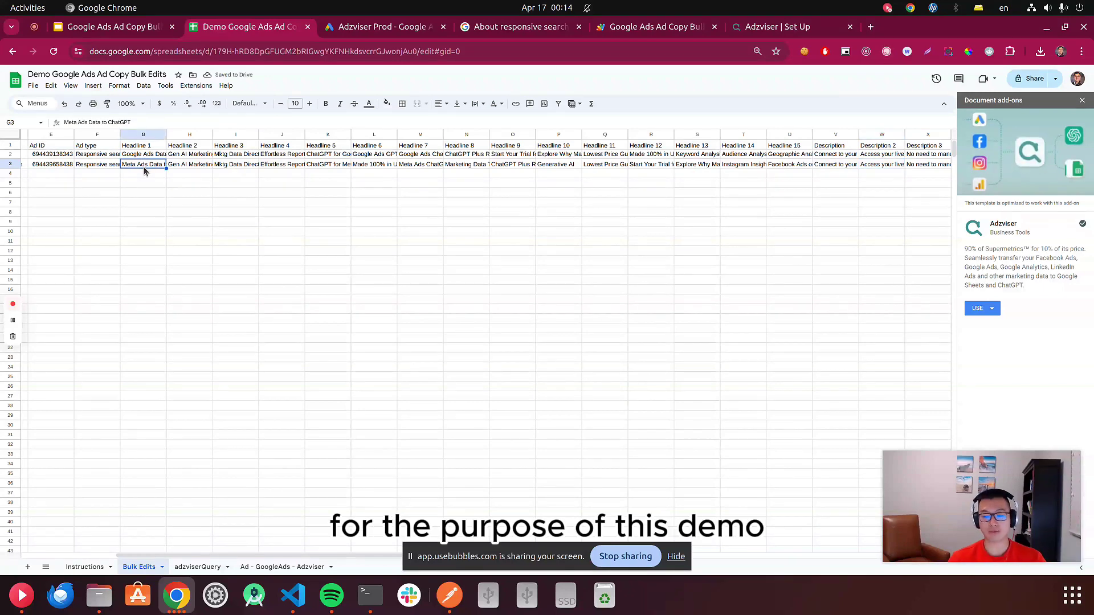
pyautogui.press('Return')
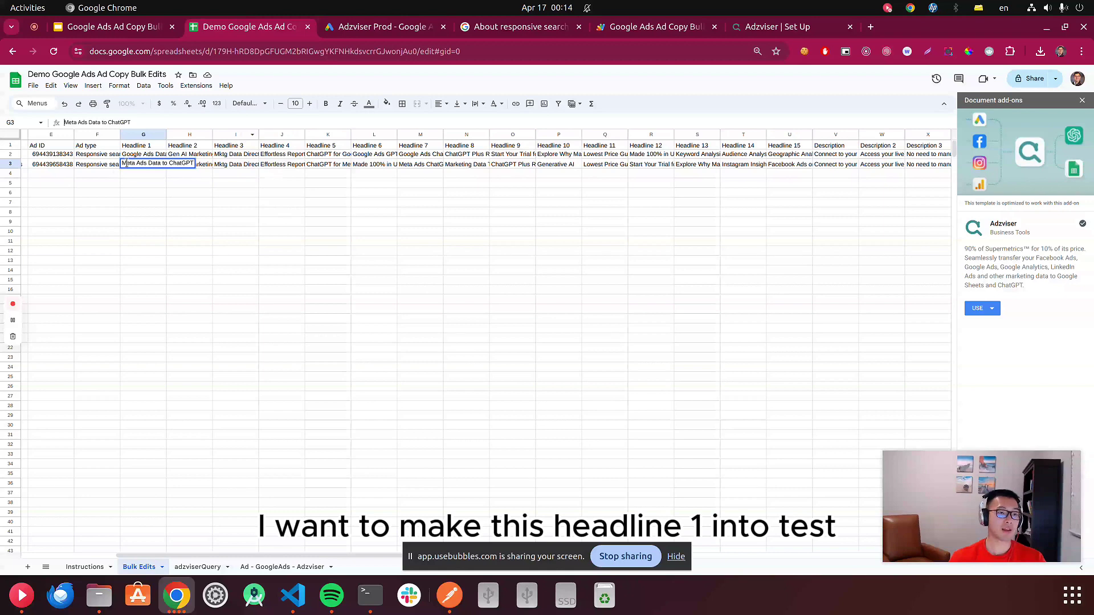
pyautogui.write('Test')
pyautogui.press('Return')
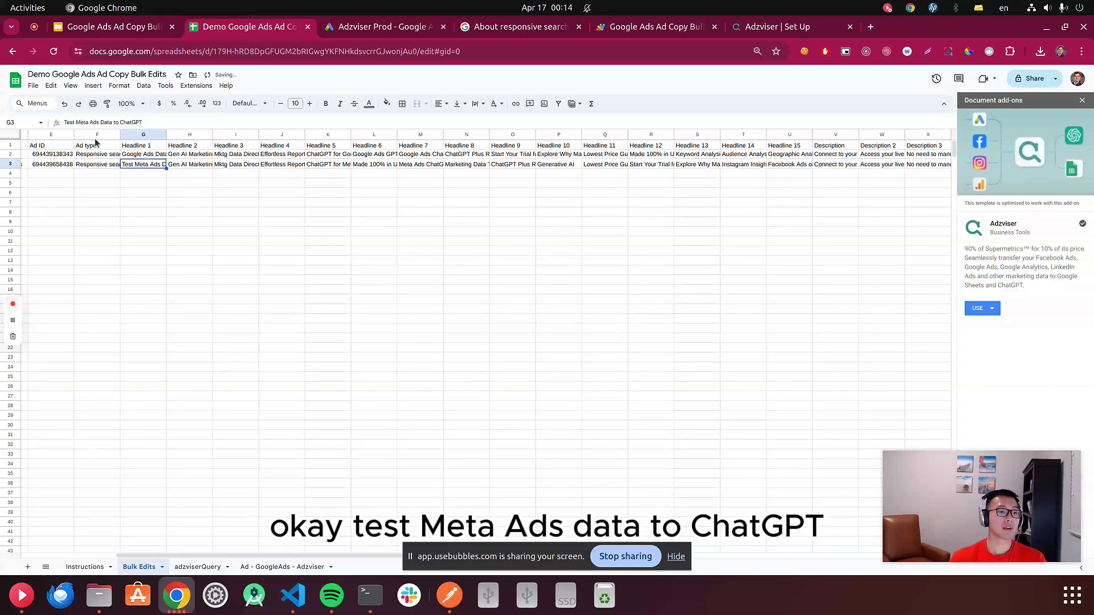
pyautogui.moveTo(148, 122); pyautogui.dragTo(65, 123)
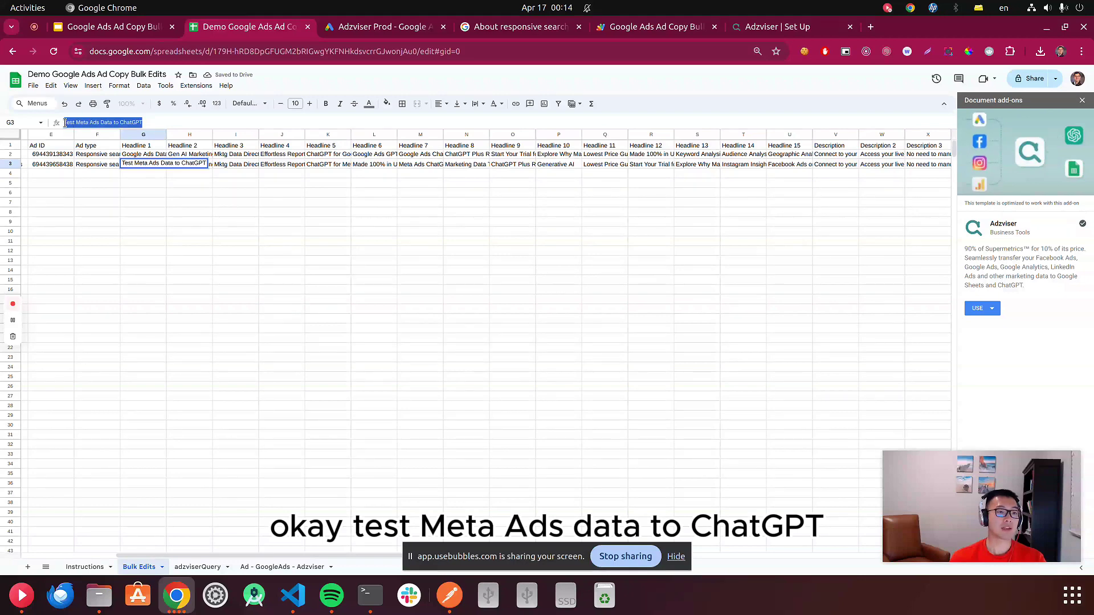
pyautogui.click(224, 200)
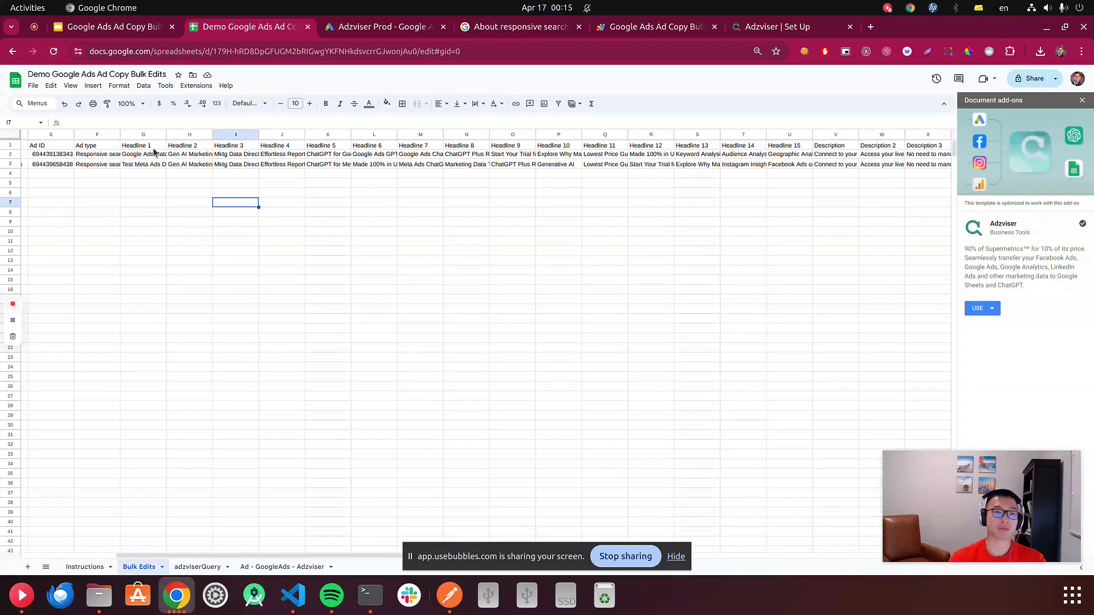
# Step: Switch to Google Ads, leave the ad editor and start a spreadsheet upload for ads with Google Sheets as the source
pyautogui.click(369, 29)
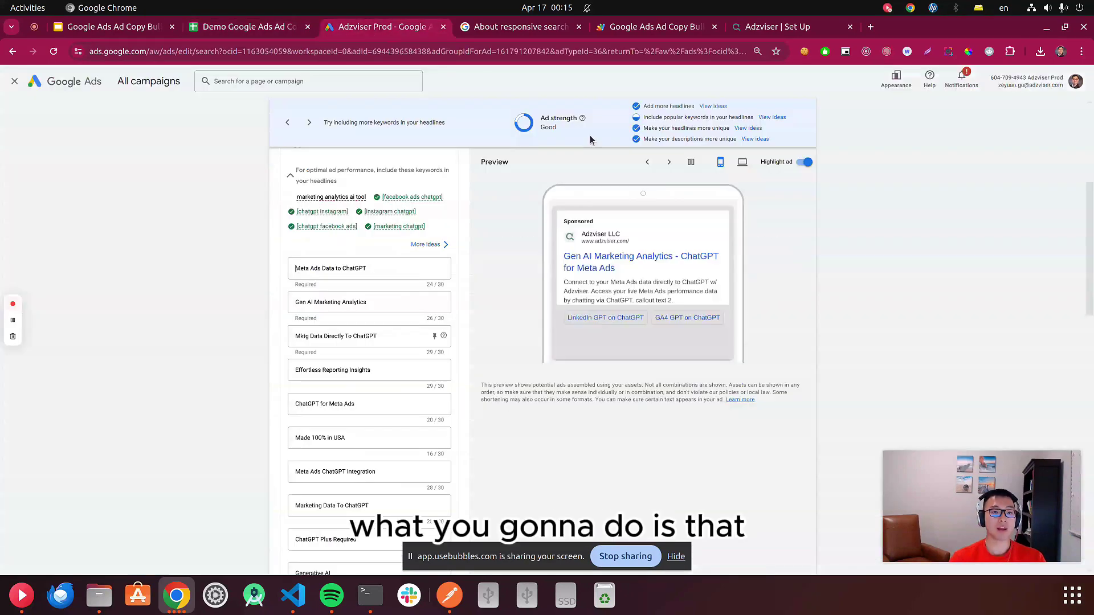
pyautogui.click(16, 80)
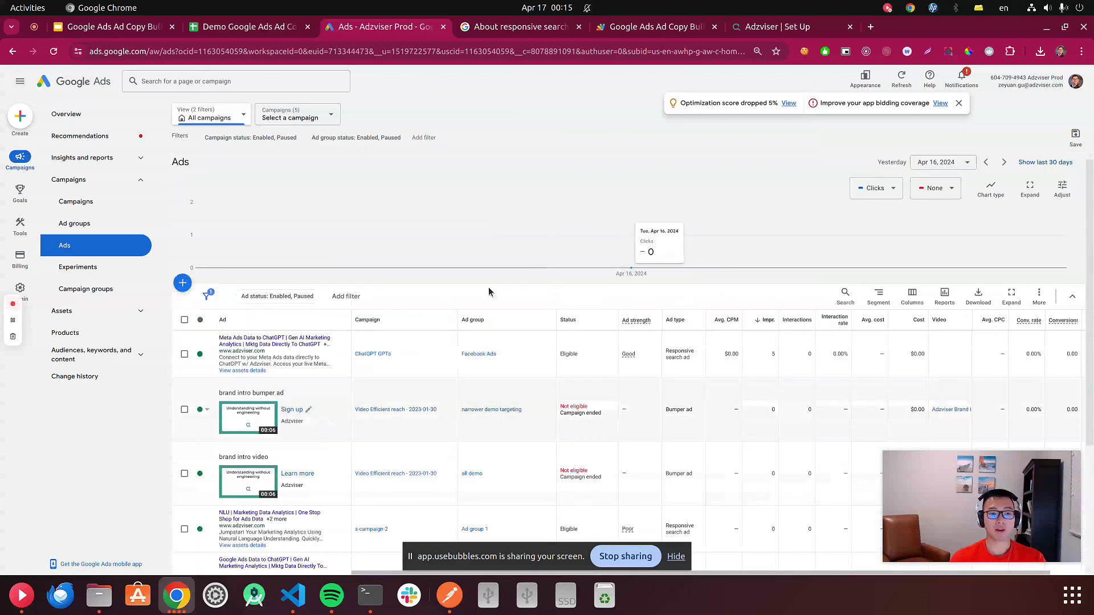
pyautogui.click(1050, 305)
pyautogui.click(1053, 379)
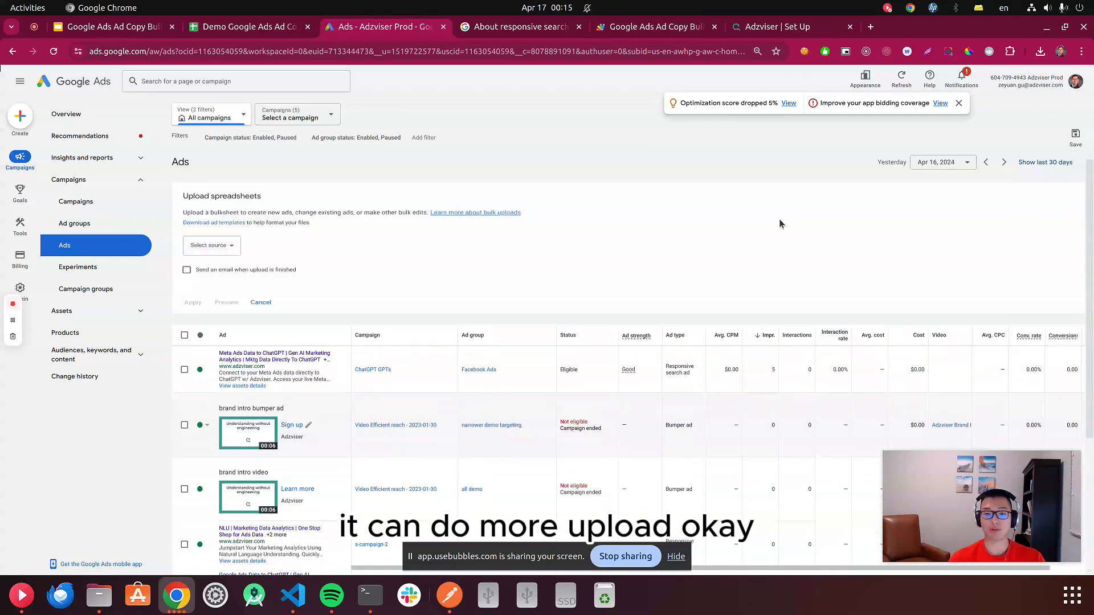
pyautogui.click(216, 246)
pyautogui.click(222, 279)
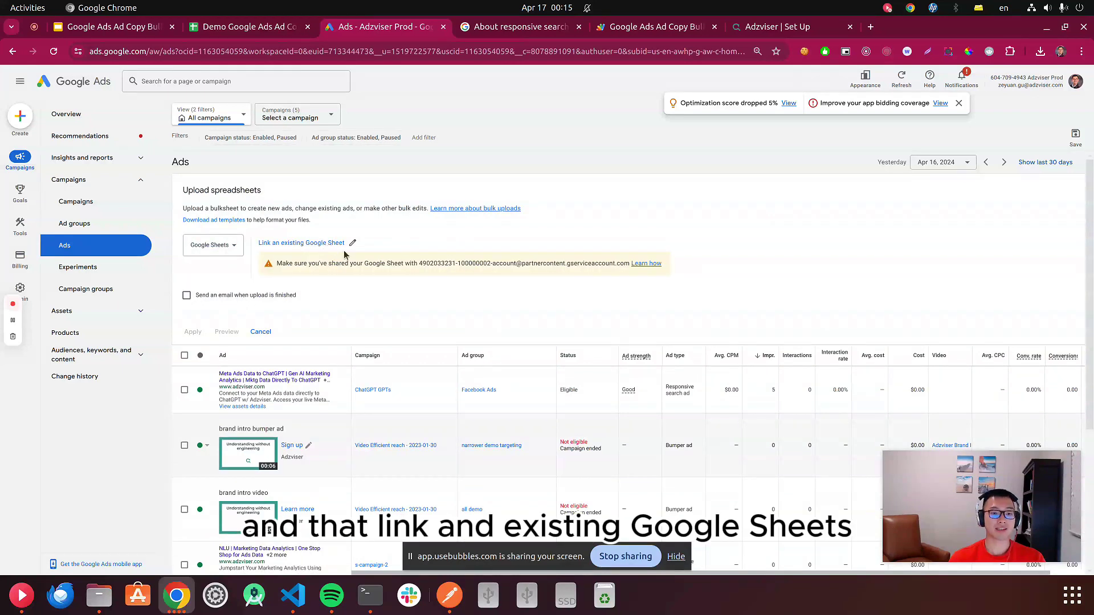
# Step: Share the Demo Google Ads Ad Copy Bulk Edits spreadsheet with the Google Ads service account e-mail as Viewer, without notification
pyautogui.moveTo(420, 264); pyautogui.dragTo(570, 277)
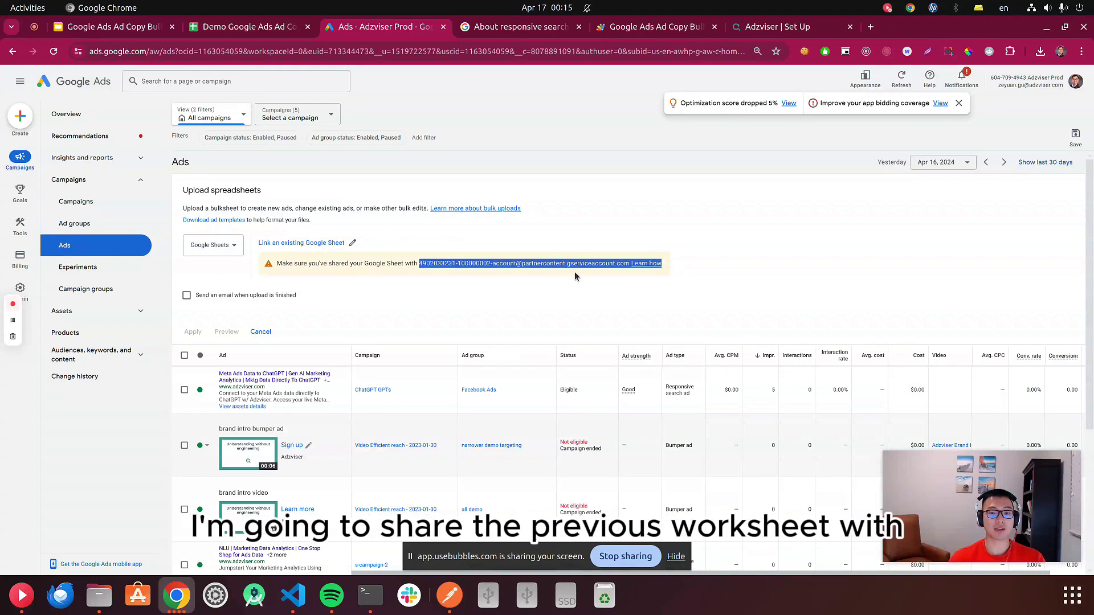
pyautogui.click(259, 33)
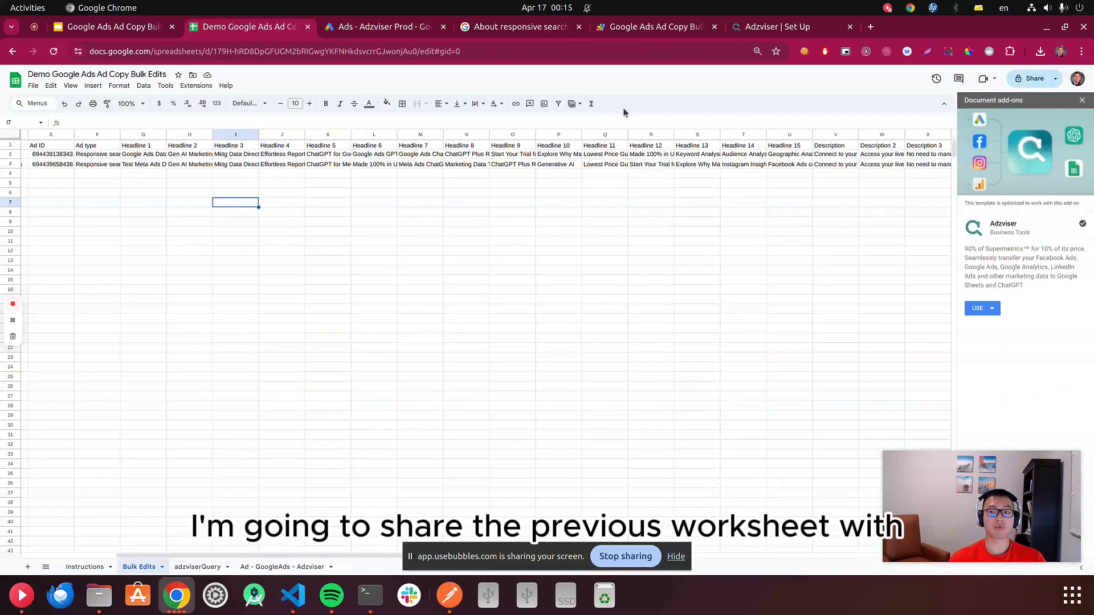
pyautogui.click(1038, 83)
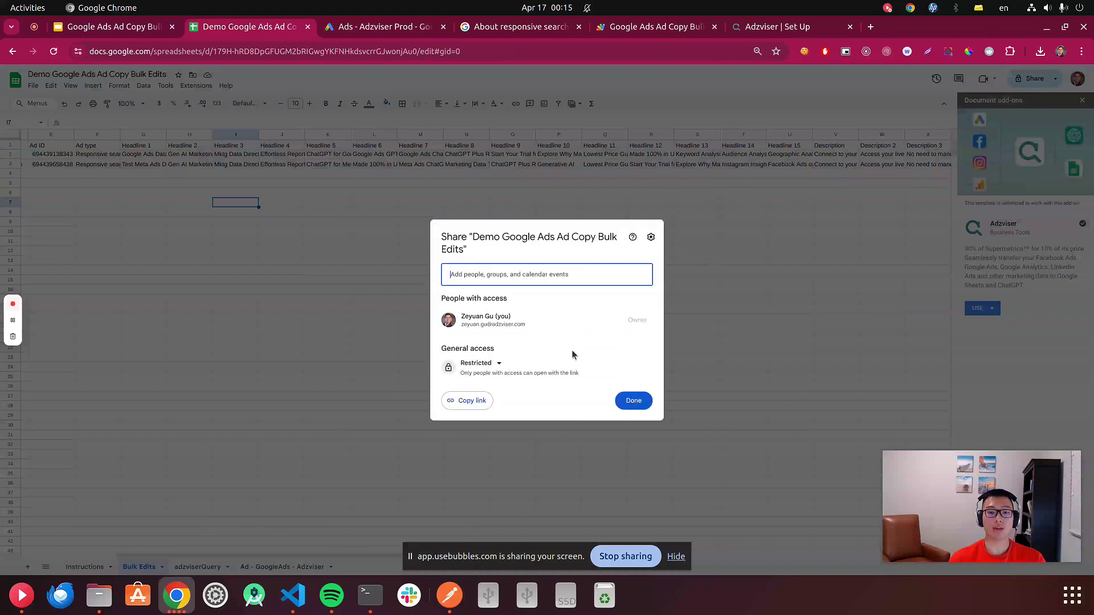
pyautogui.hotkey('ctrl', 'v')
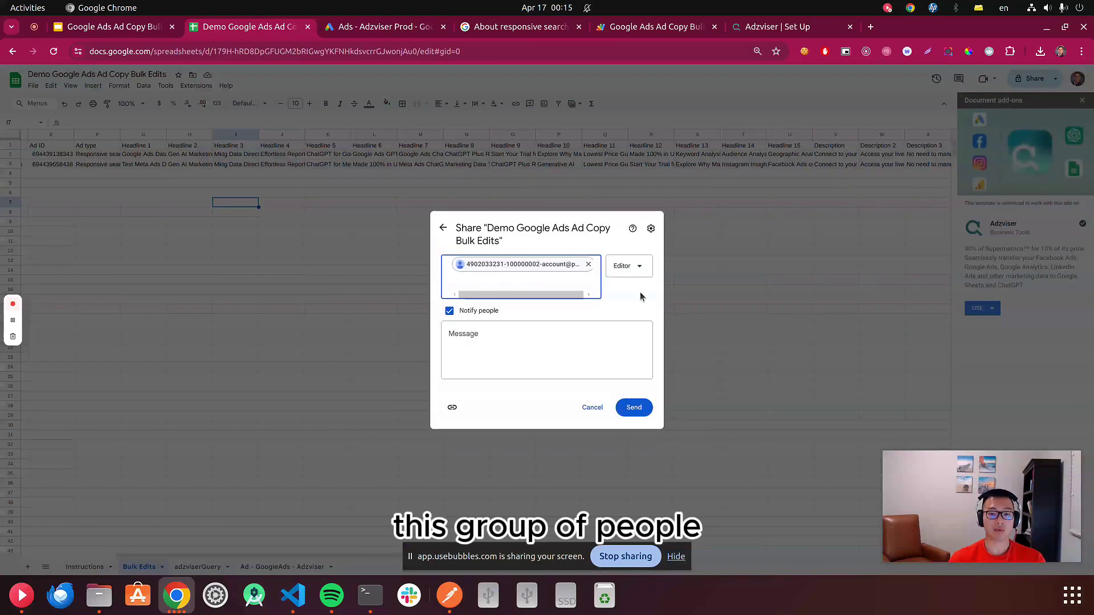
pyautogui.click(628, 265)
pyautogui.click(636, 293)
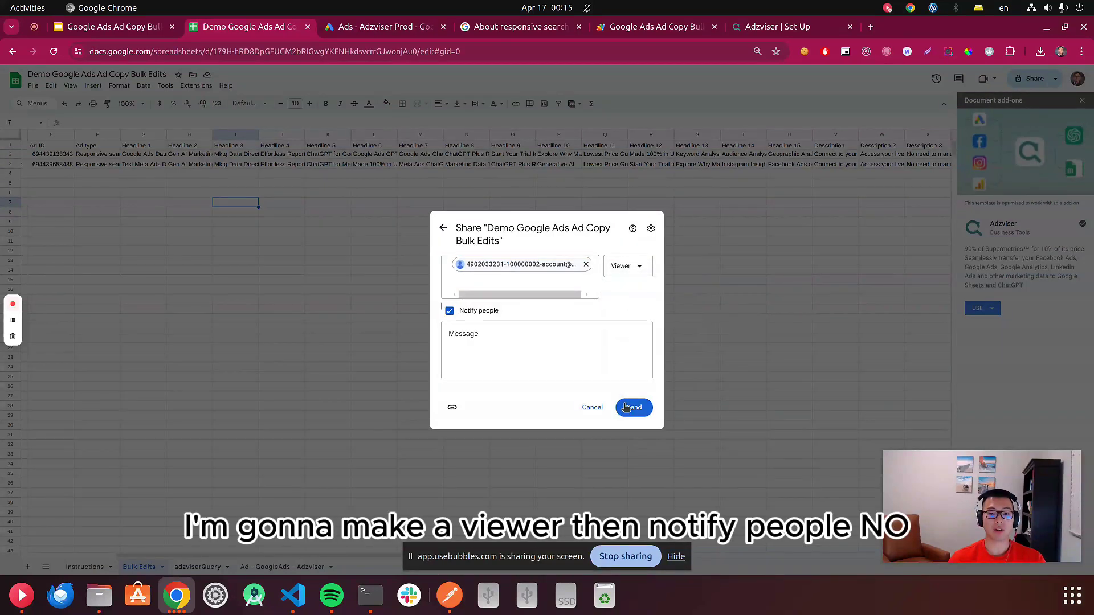
pyautogui.click(449, 312)
pyautogui.click(640, 378)
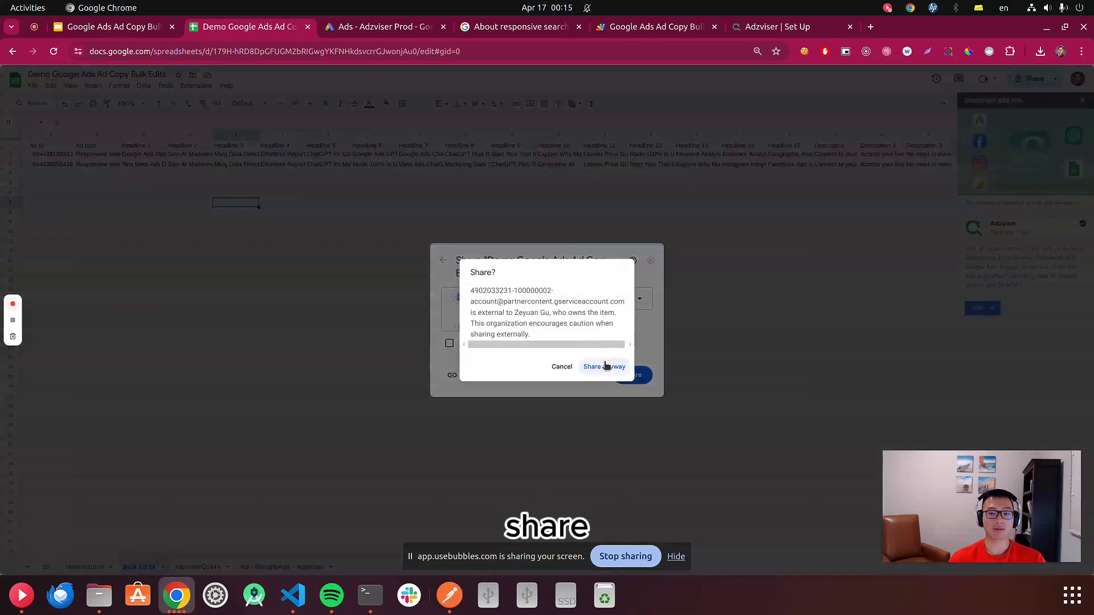
pyautogui.click(605, 368)
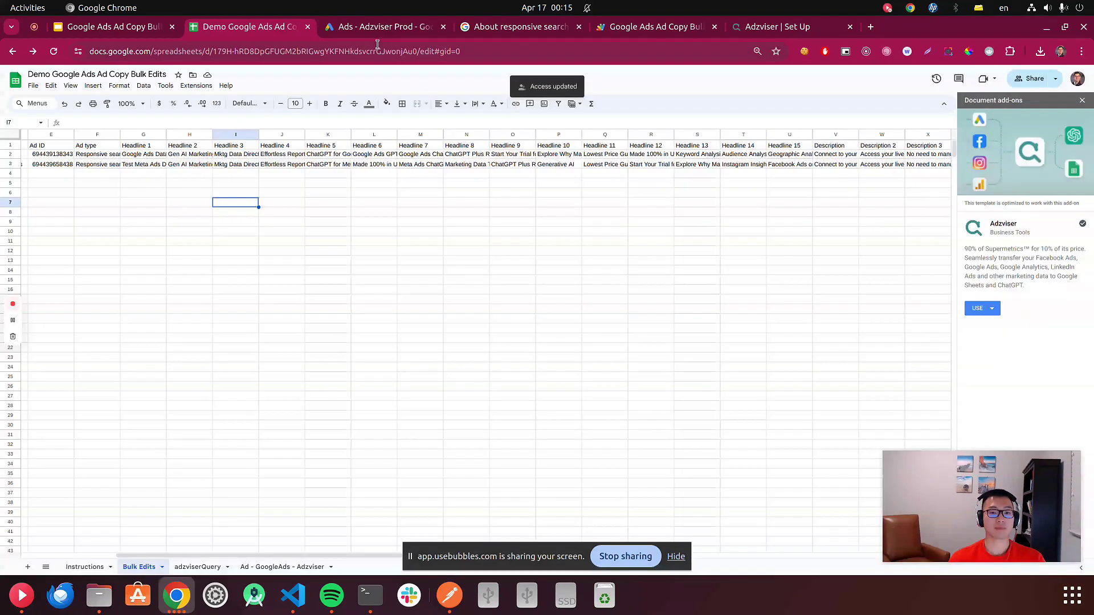
# Step: Back in Google Ads, link the spreadsheet "Demo Google Ads Ad Copy Bulk Edits" to the upload and apply it
pyautogui.click(367, 30)
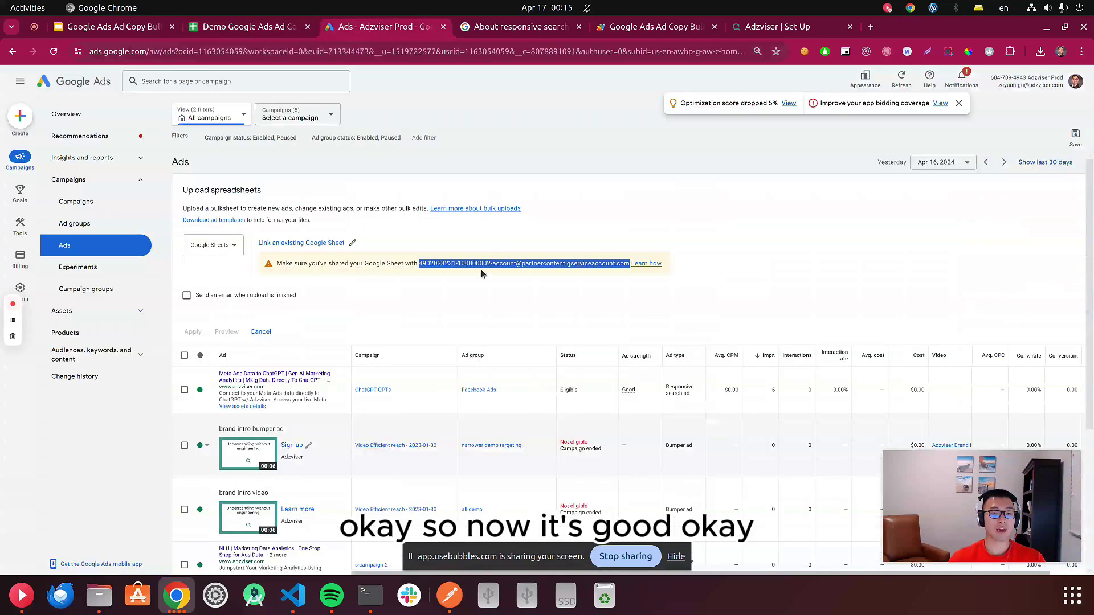
pyautogui.click(651, 294)
pyautogui.click(276, 245)
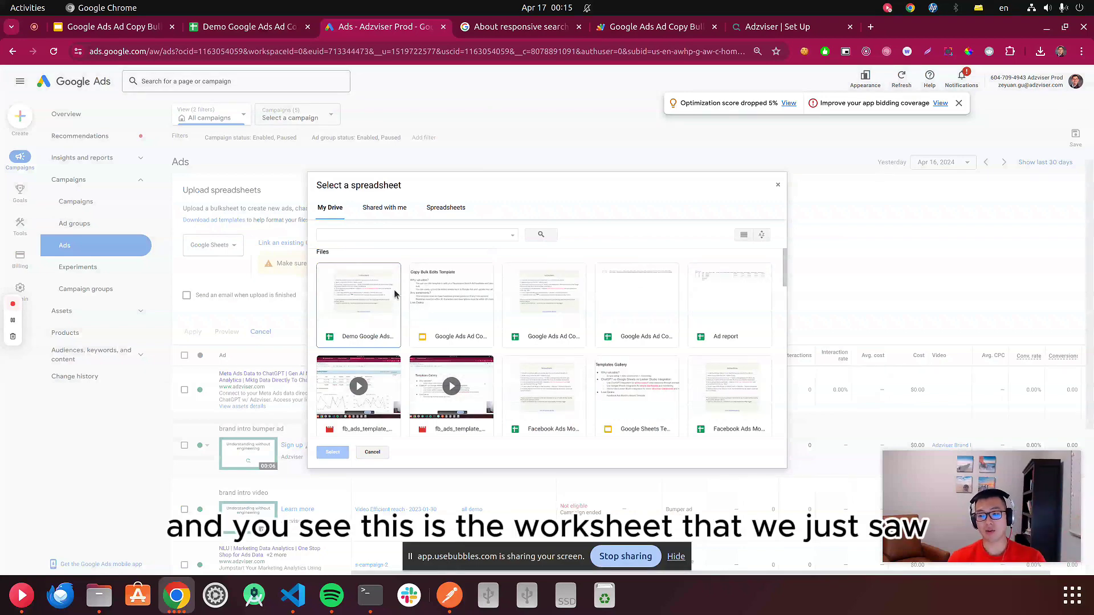
pyautogui.click(372, 310)
pyautogui.click(333, 452)
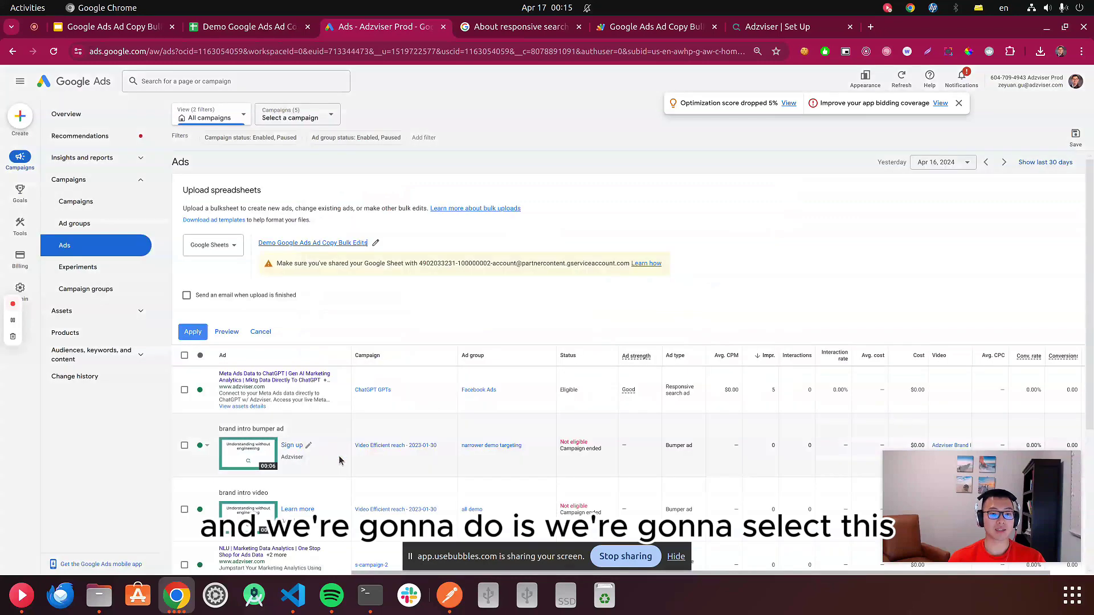
pyautogui.click(207, 333)
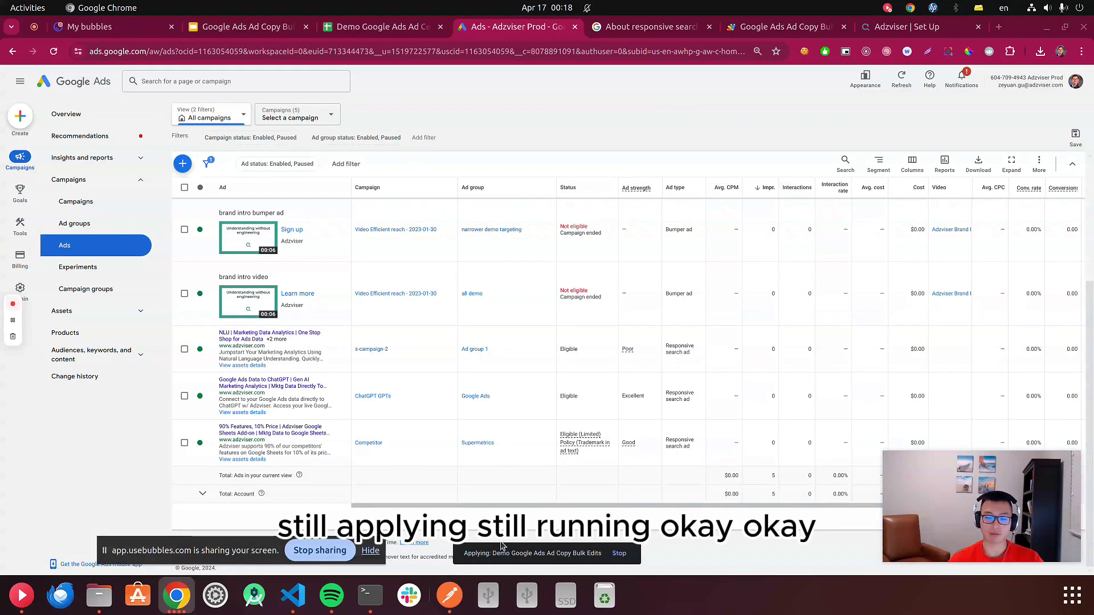
# Step: Open the upload details and examine the changed campaign, ad group, change description and status, comparing with the source spreadsheet
pyautogui.click(614, 553)
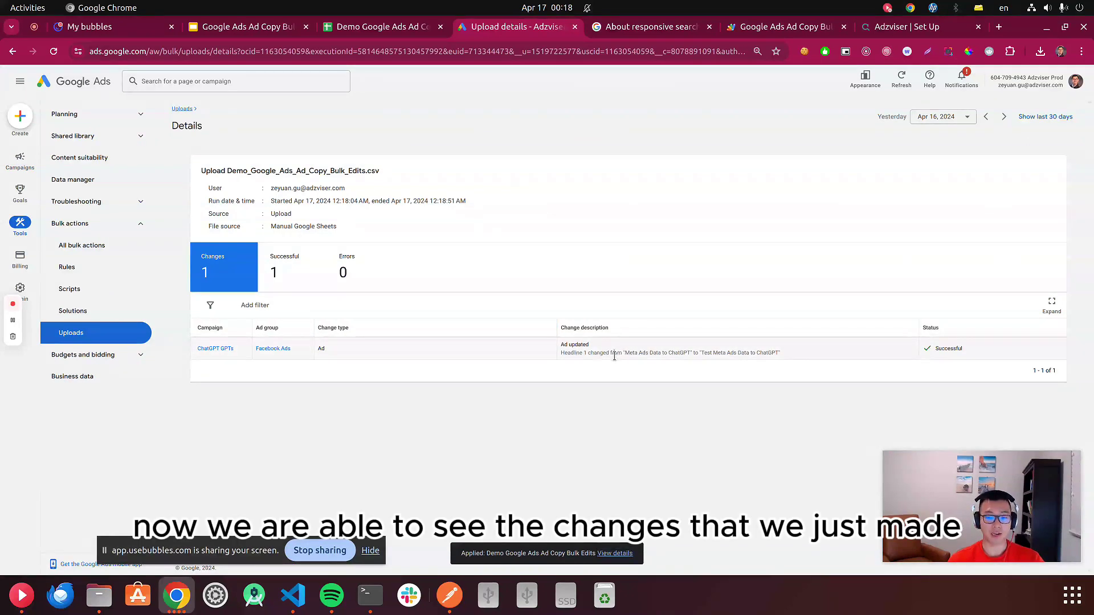
pyautogui.moveTo(740, 353); pyautogui.dragTo(741, 354)
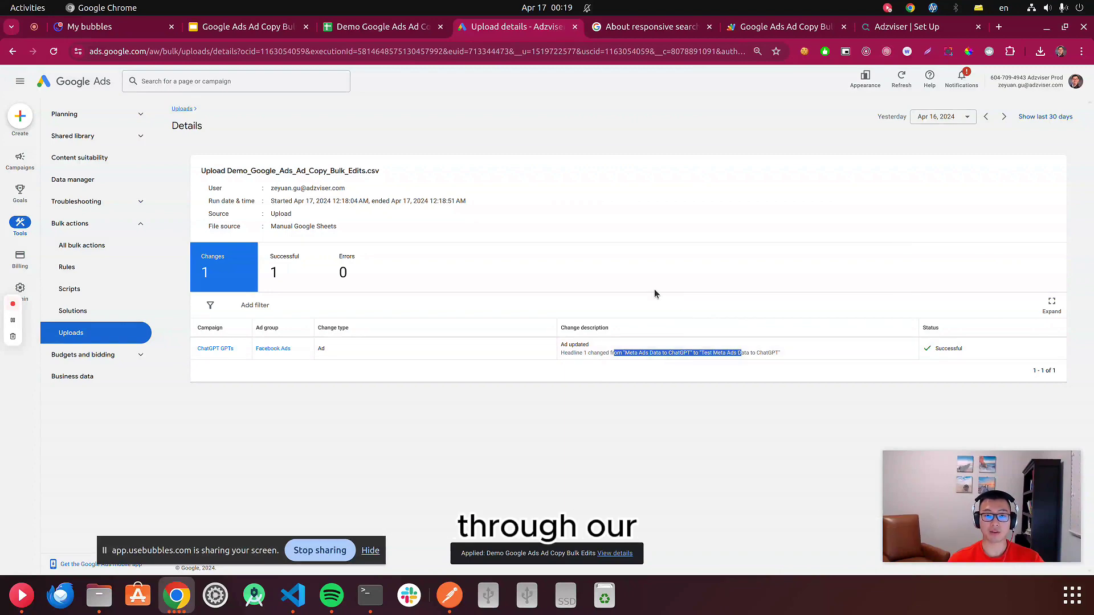
pyautogui.click(382, 27)
pyautogui.moveTo(81, 75); pyautogui.dragTo(170, 76)
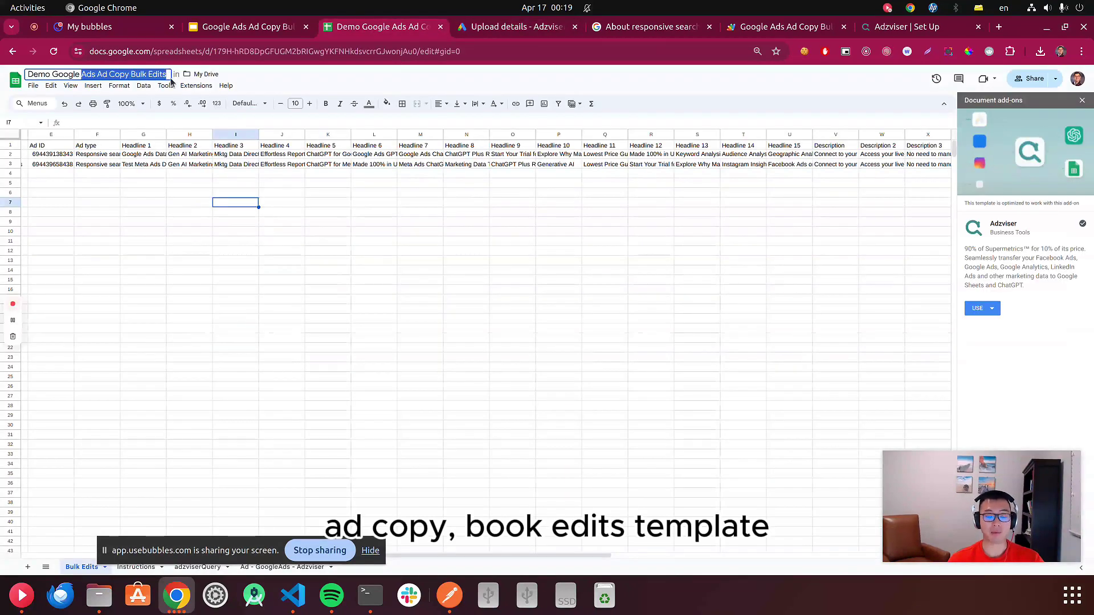
pyautogui.click(490, 27)
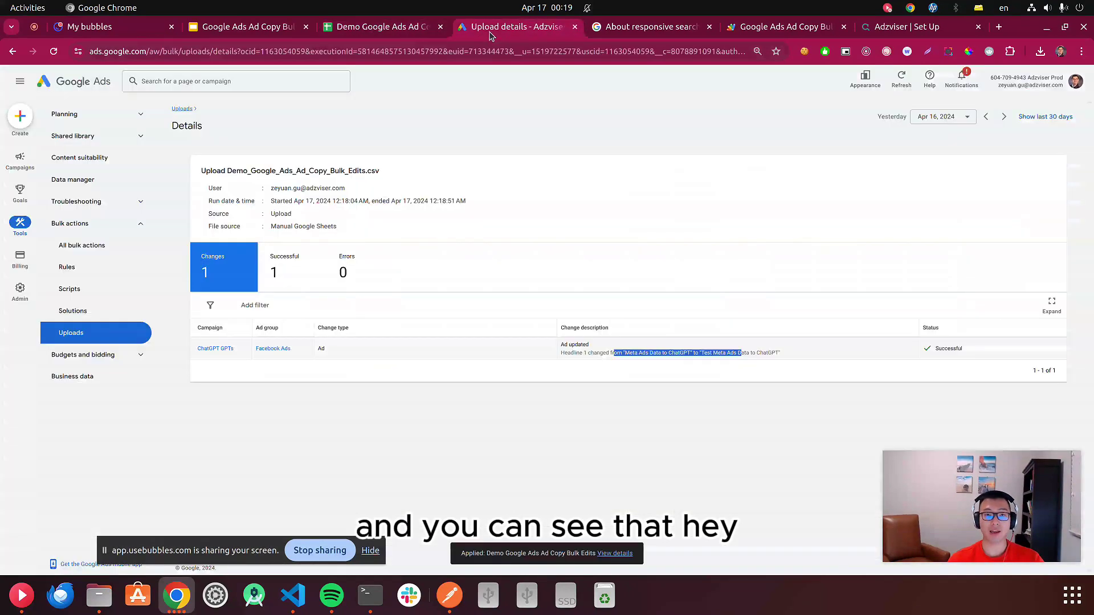
pyautogui.moveTo(560, 353); pyautogui.dragTo(588, 353)
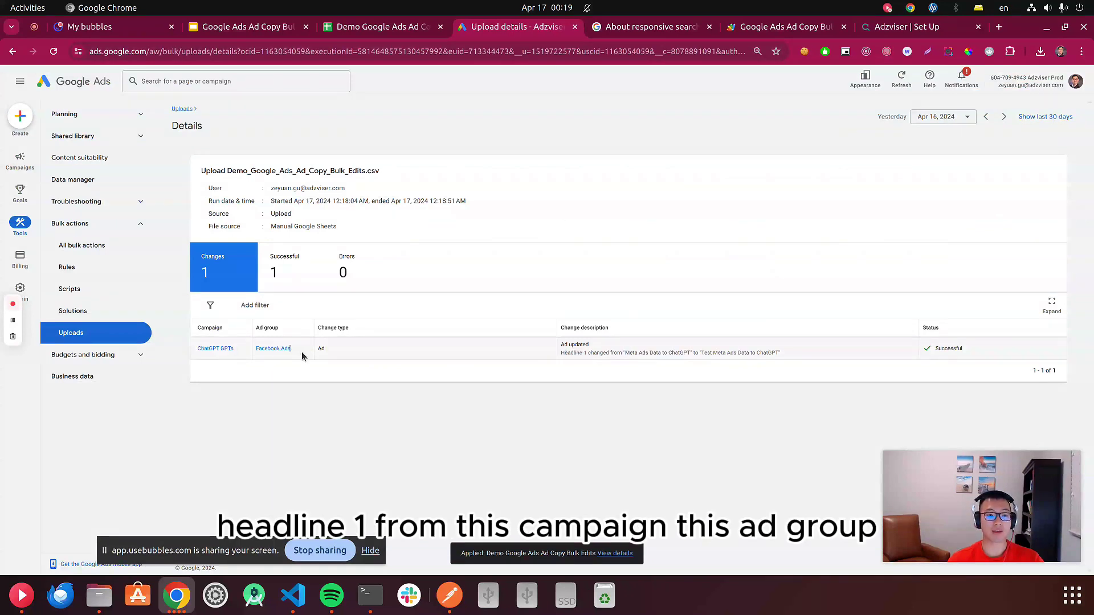
pyautogui.moveTo(588, 354); pyautogui.dragTo(621, 354)
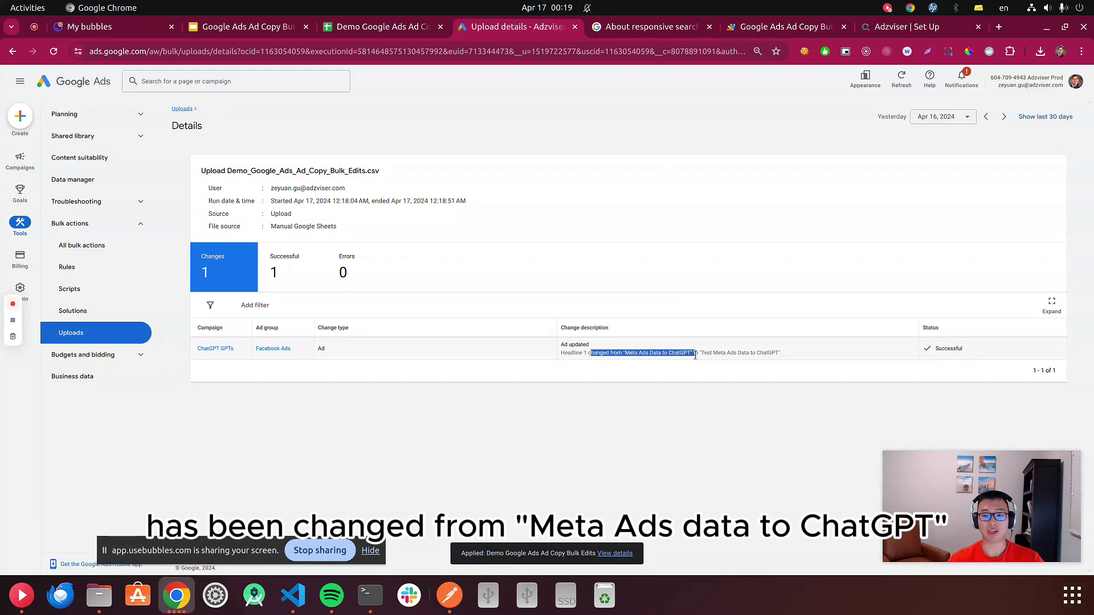
pyautogui.click(712, 354)
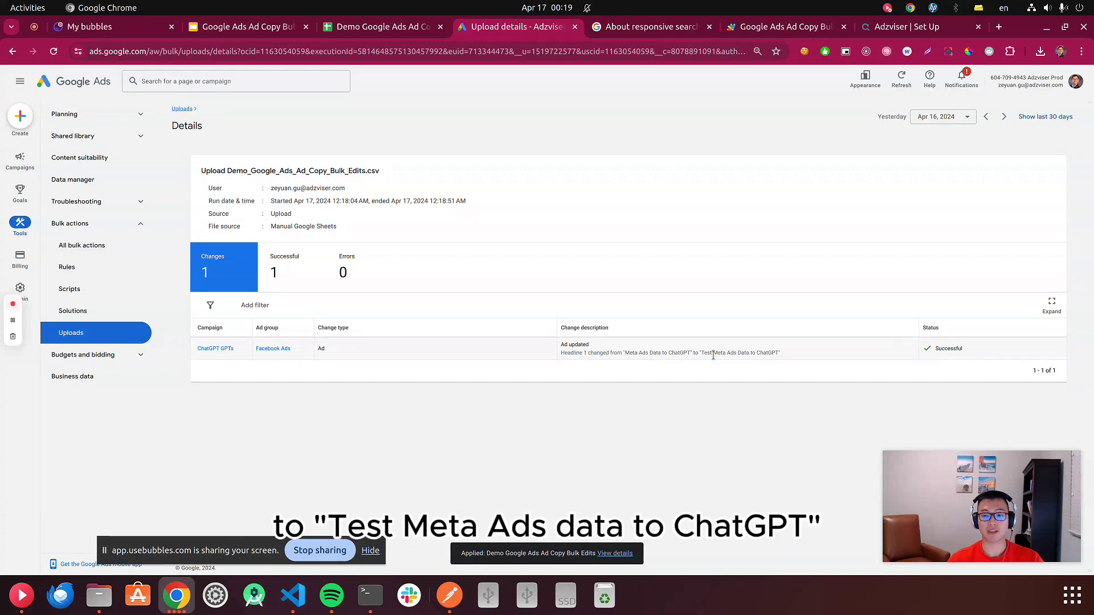
pyautogui.click(778, 354)
pyautogui.moveTo(964, 350); pyautogui.dragTo(178, 354)
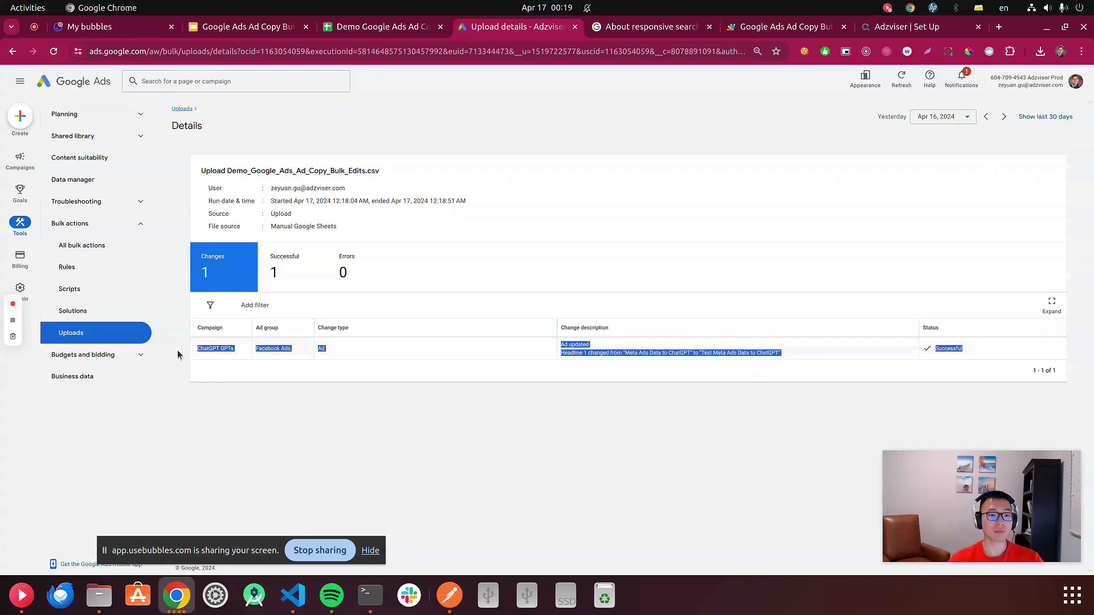
# Step: View the ChatGPT GPTs campaign's ads from the upload details, return to the details and switch back to Google Sheets
pyautogui.click(215, 349)
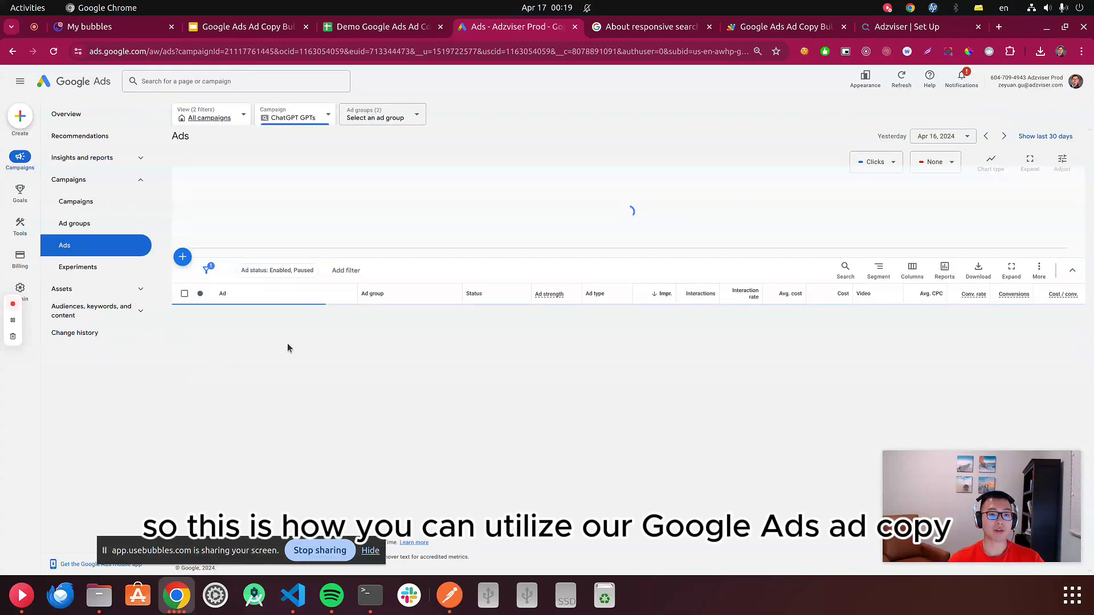
pyautogui.hotkey('alt', 'Left')
pyautogui.click(342, 27)
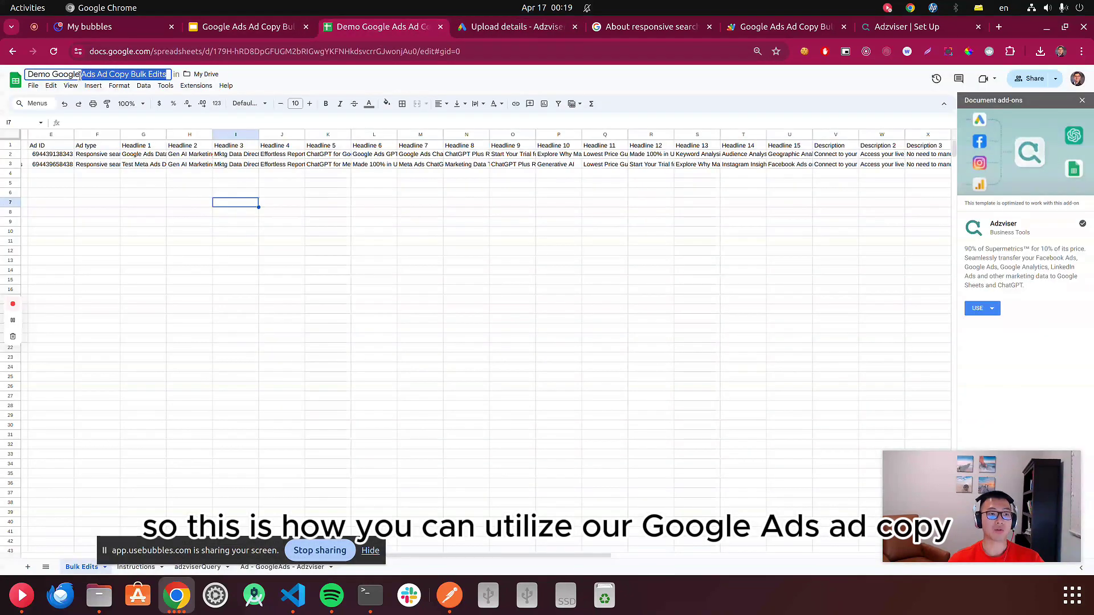